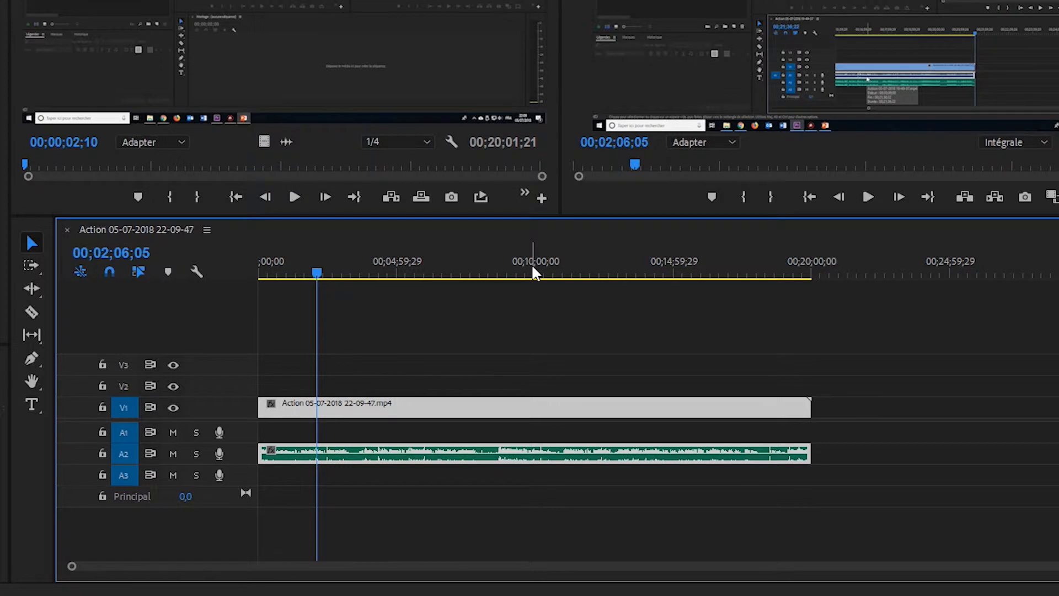
left_click_drag(533, 269, 609, 278)
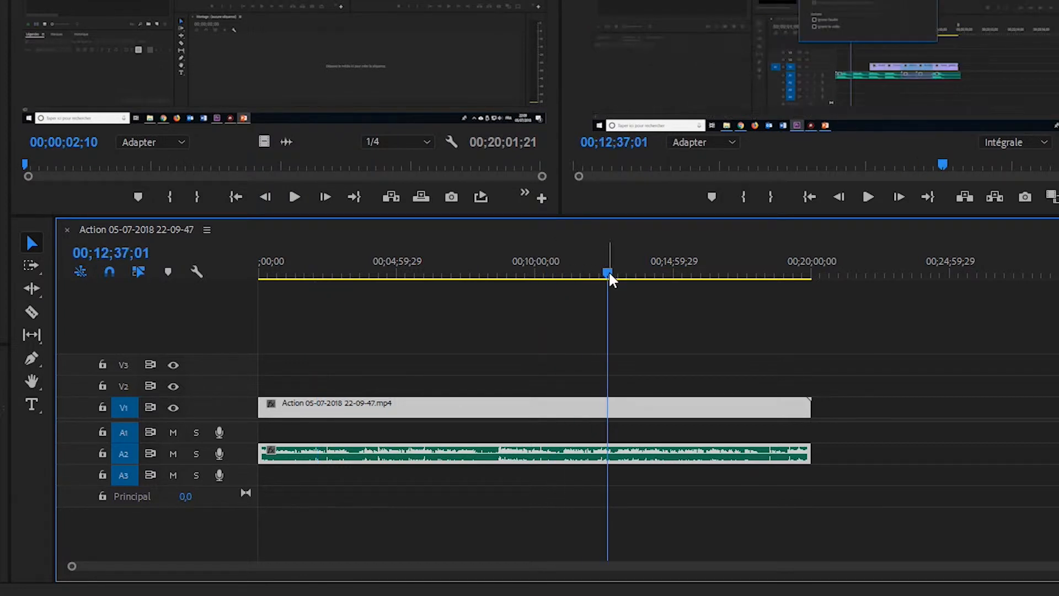
key("End")
key("Home")
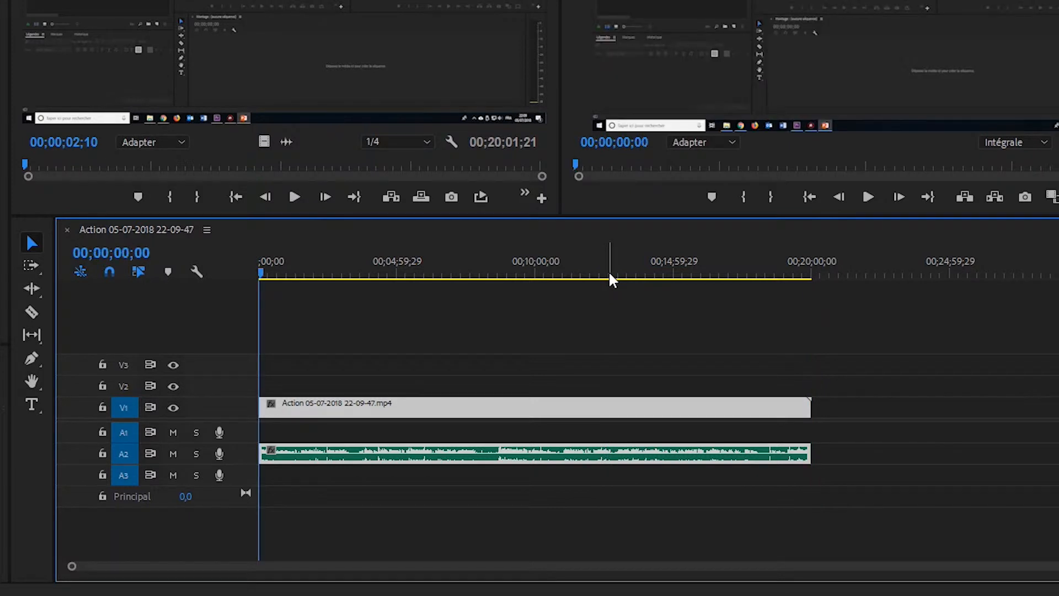
key("End")
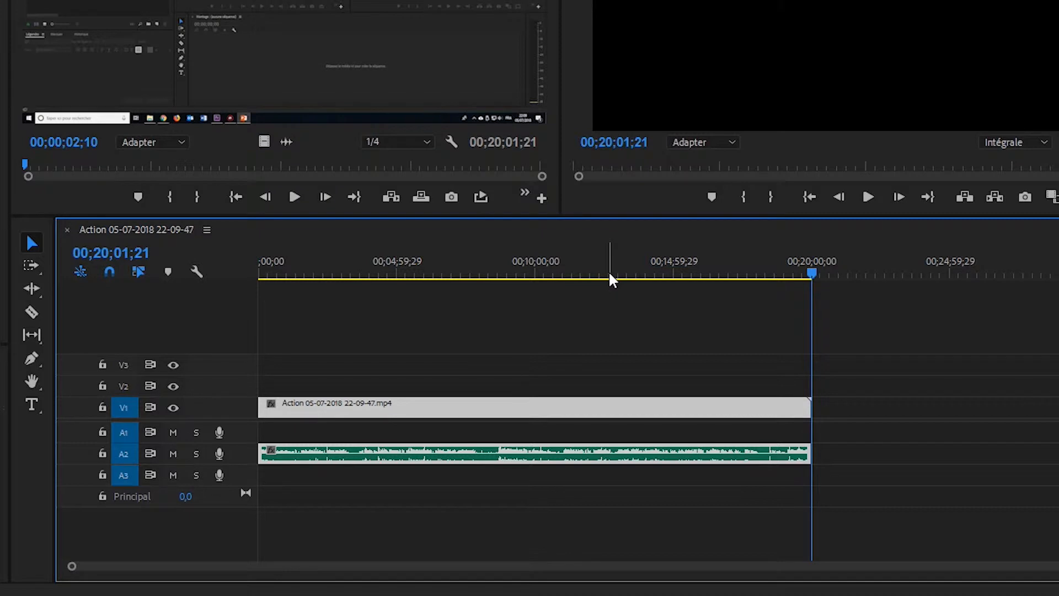
key("x")
key("ctrl+s")
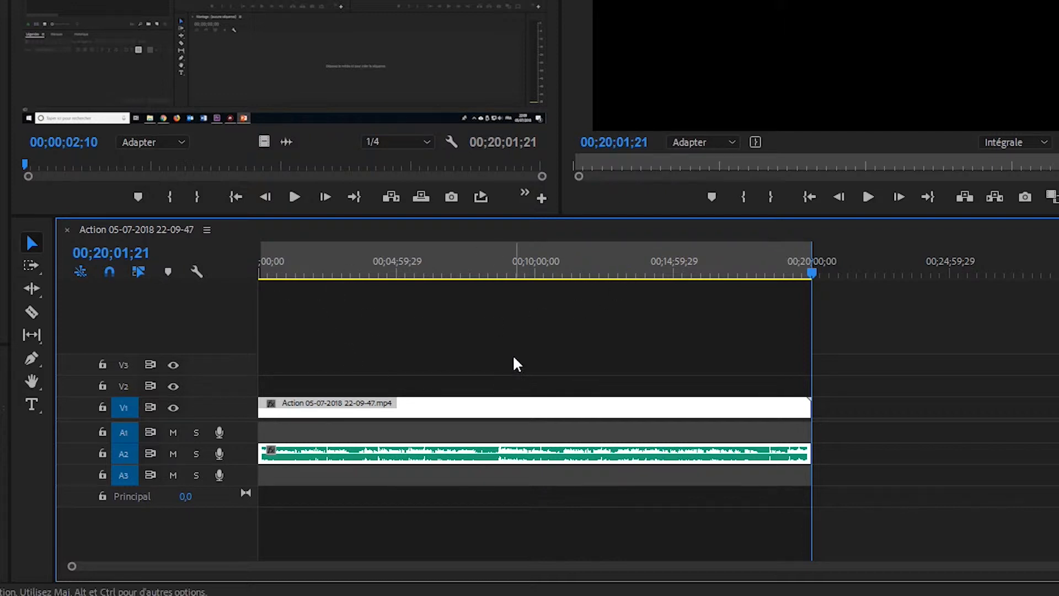
- Set the sequence's out point at 00;10;29;00 and check the resulting range in the media export settings
left_click_drag(812, 276, 548, 277)
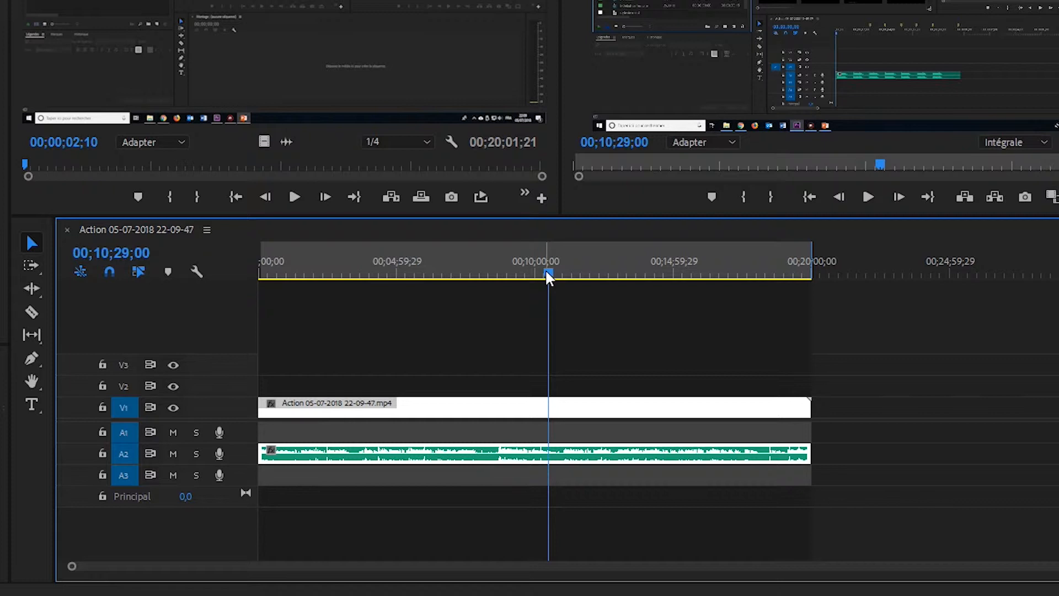
key("o")
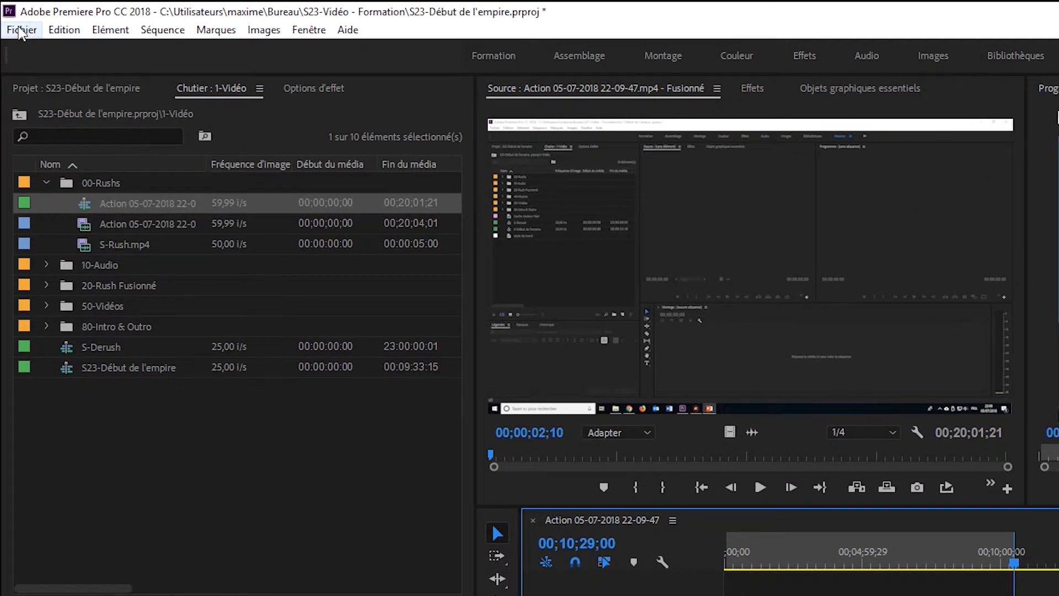
left_click(21, 30)
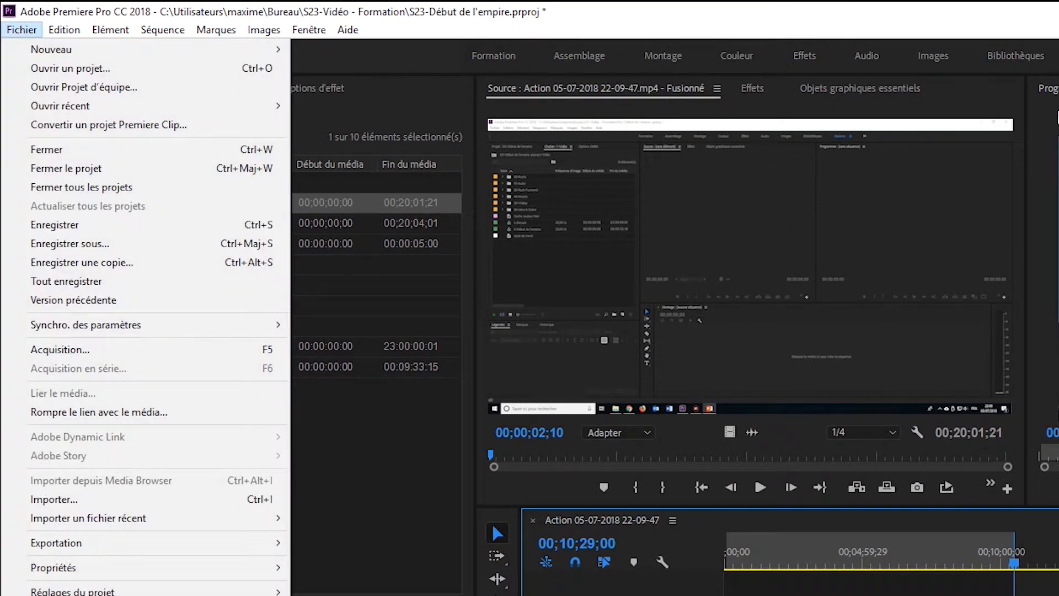
mouse_move(187, 544)
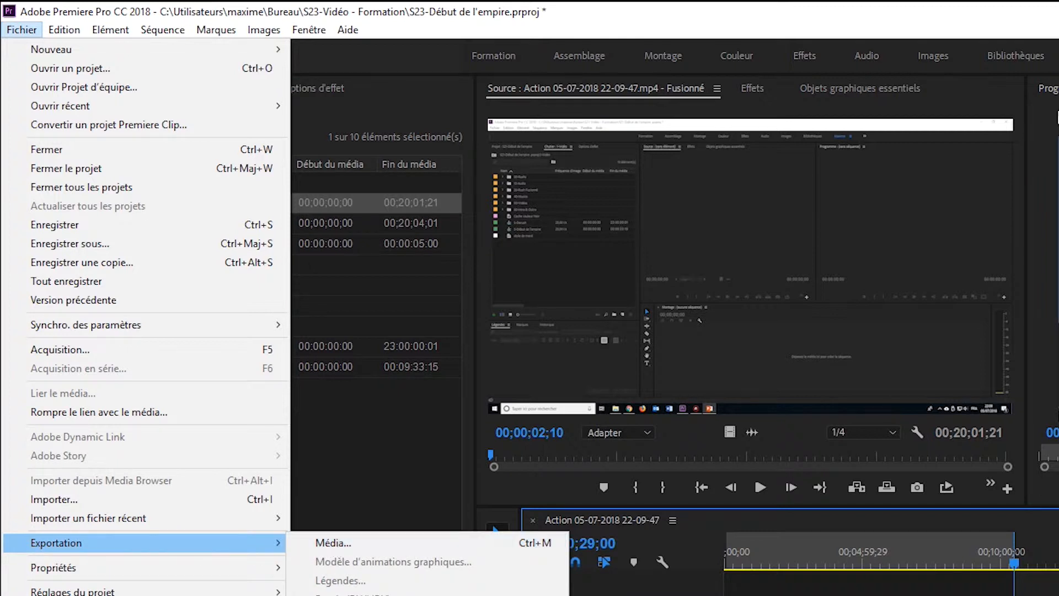
left_click(333, 542)
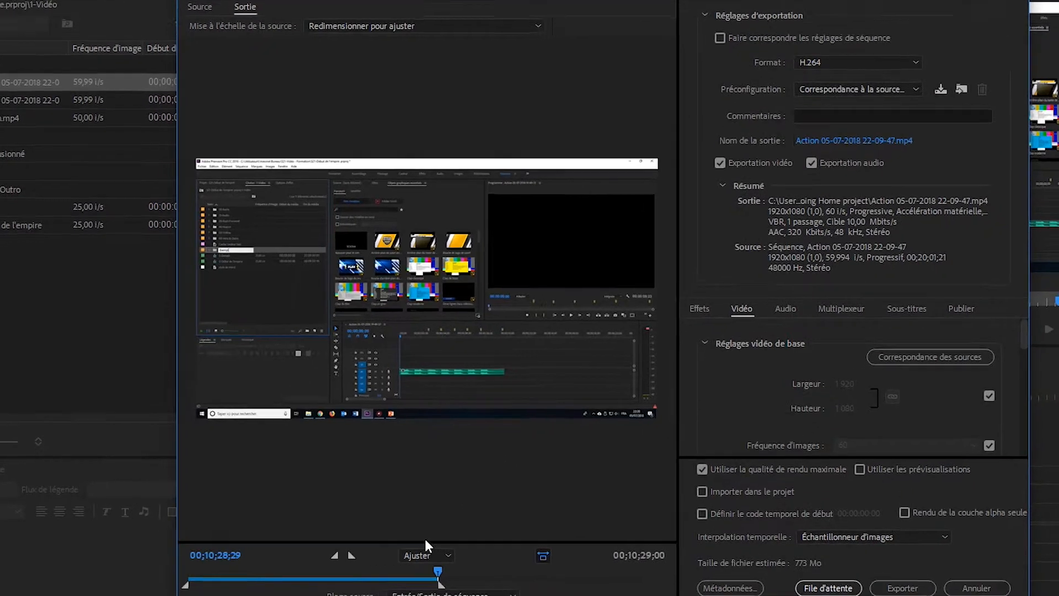
left_click_drag(439, 574, 574, 579)
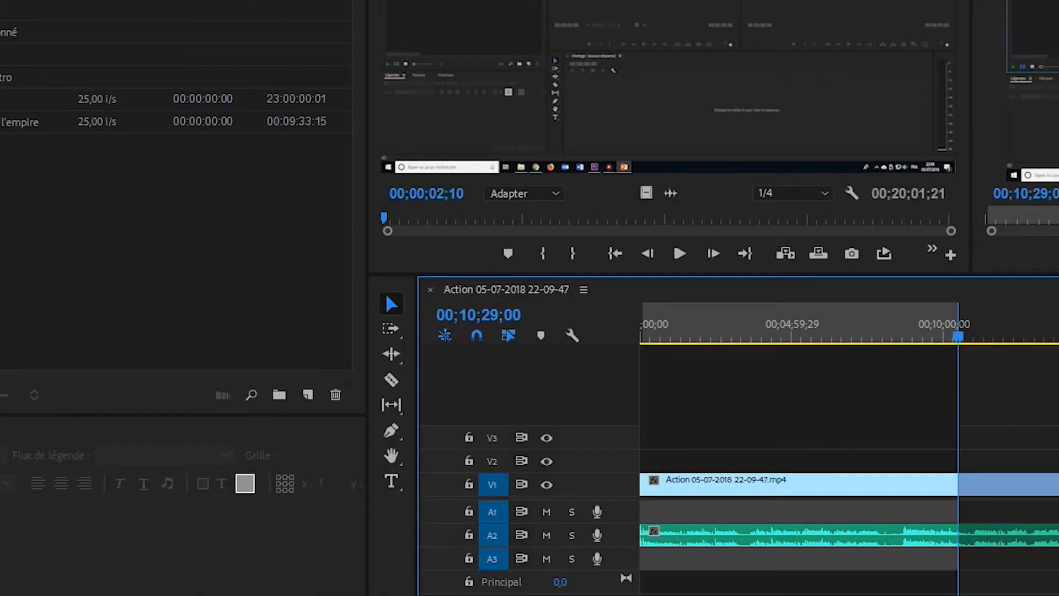
- Set the sequence's out point at the end of the clip, 00;20;01;21, and open the media export settings
key("End")
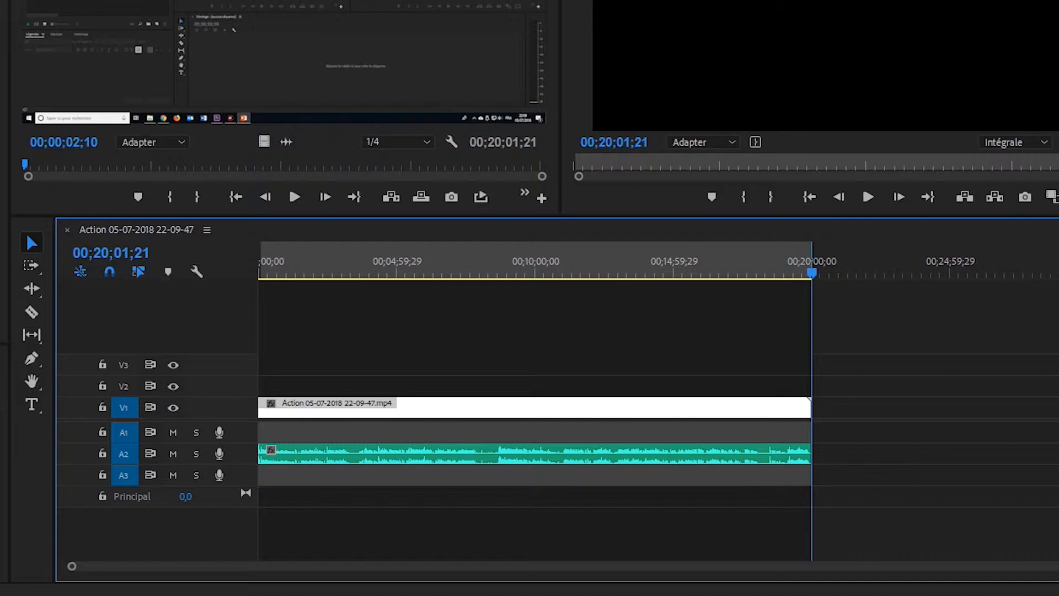
mouse_move(91, 349)
left_click(212, 349)
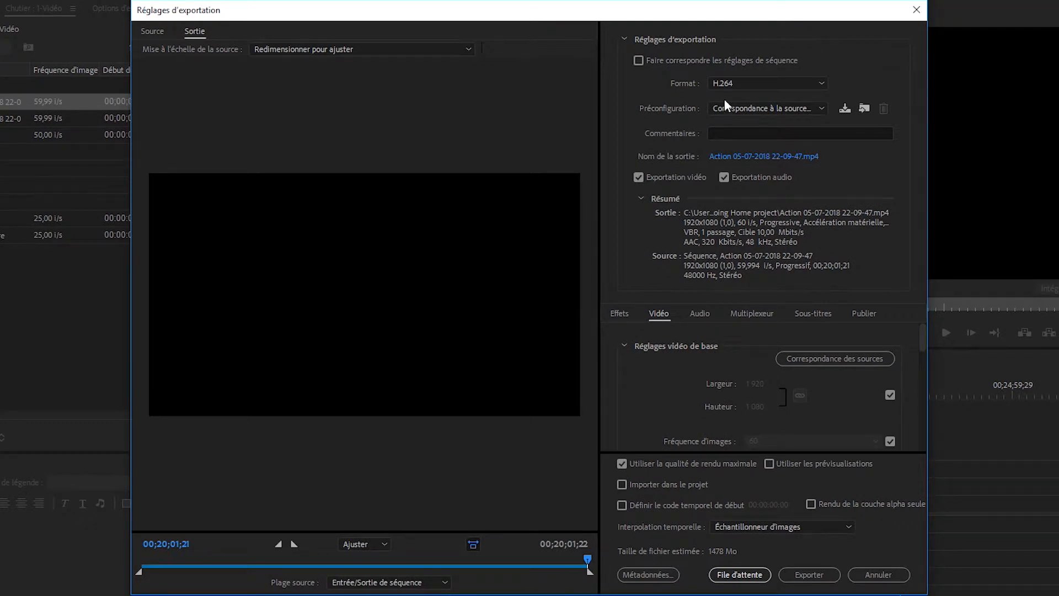
- Set the export format to H.264 with the YouTube 1080p HD preset
left_click(739, 87)
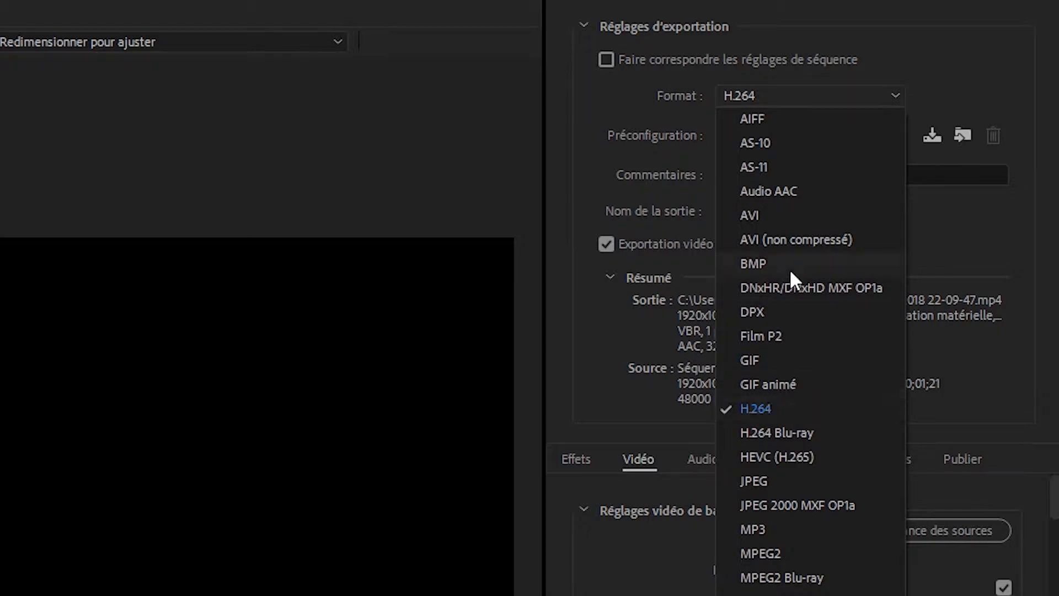
left_click(770, 409)
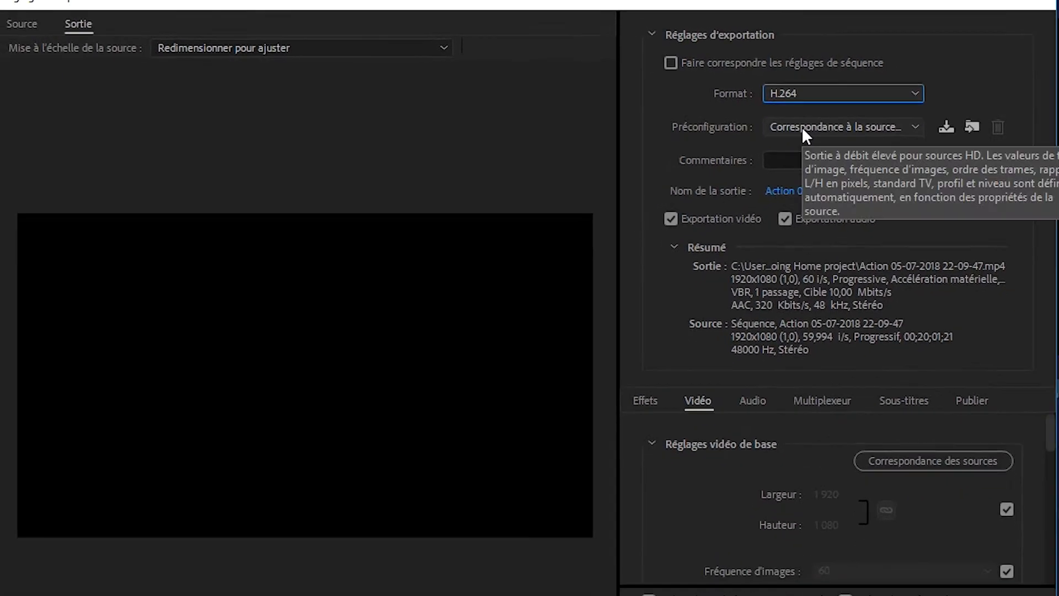
left_click(805, 128)
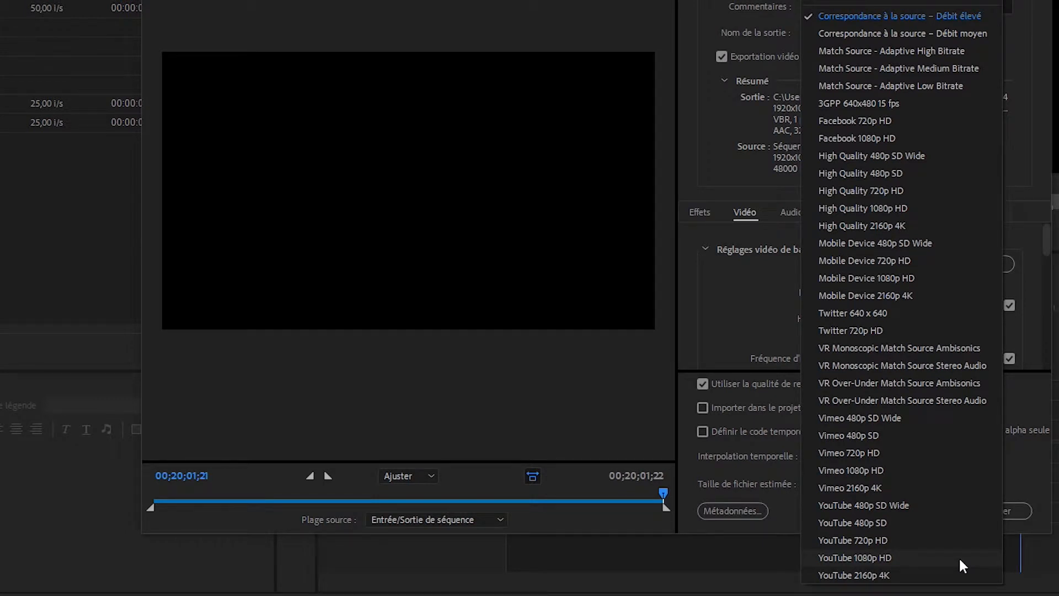
left_click(958, 557)
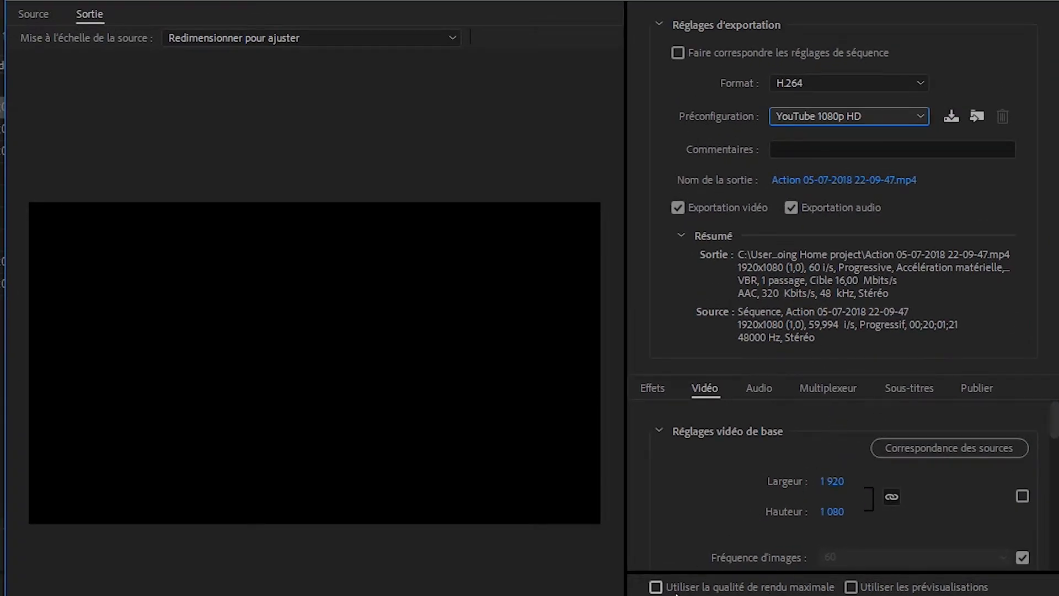
left_click(783, 175)
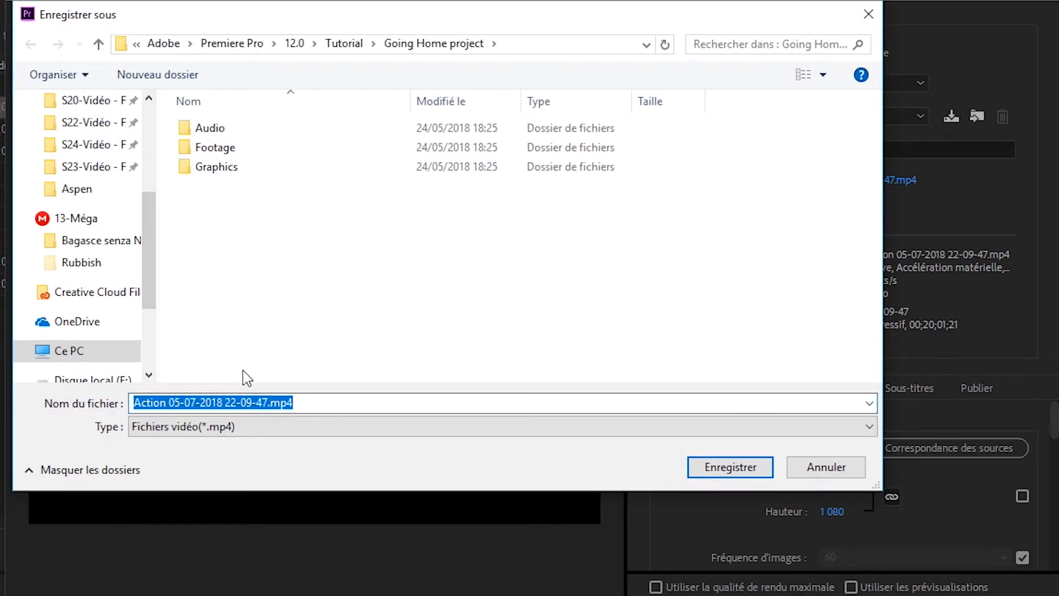
mouse_move(269, 404)
left_mouse_down()
mouse_move(236, 398)
mouse_move(267, 400)
left_mouse_up()
type("-test")
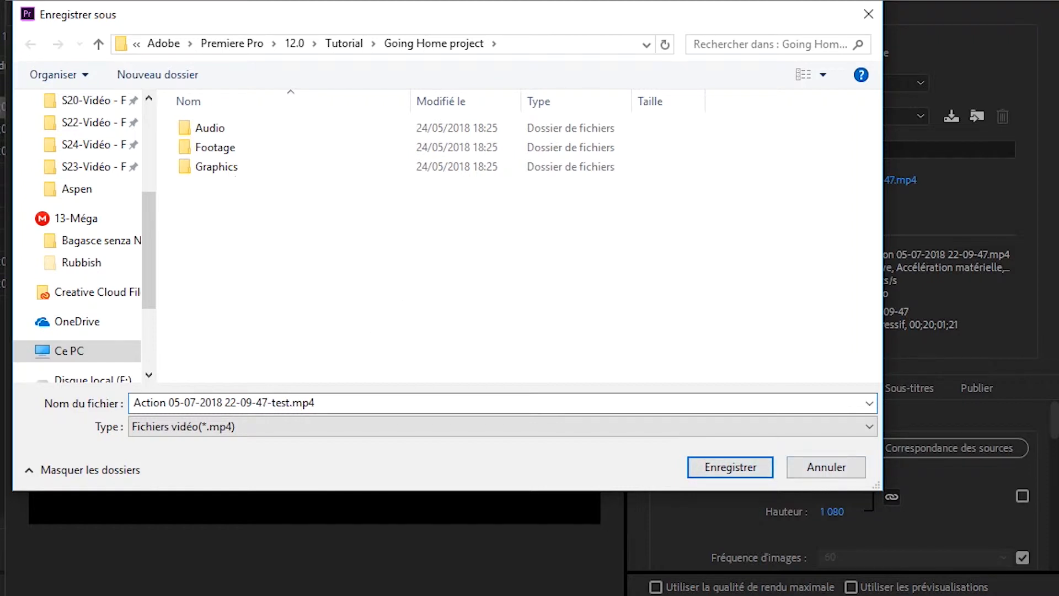
left_click(93, 166)
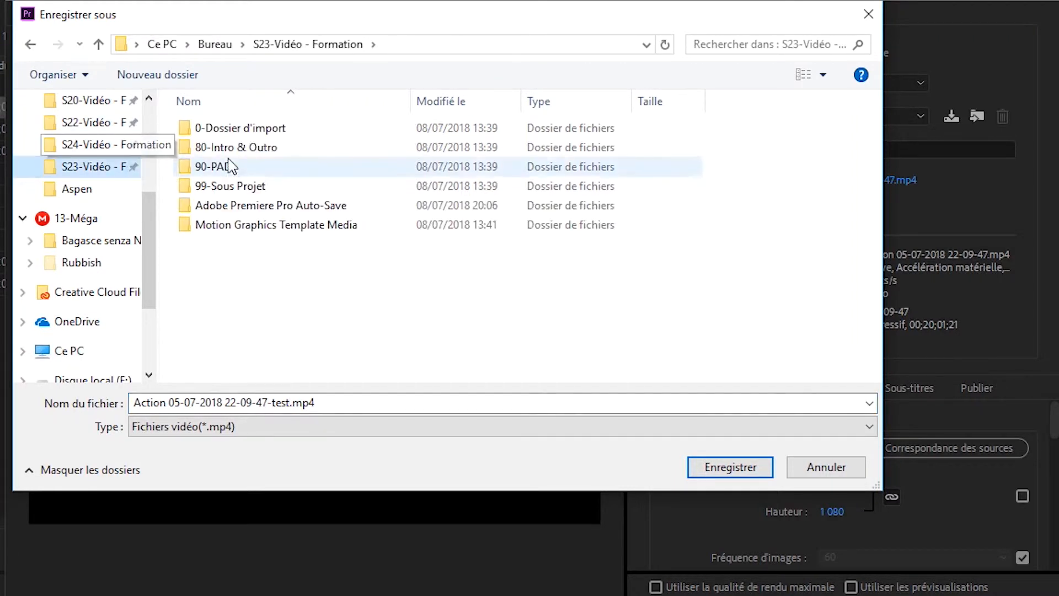
double_click(243, 186)
left_click(34, 45)
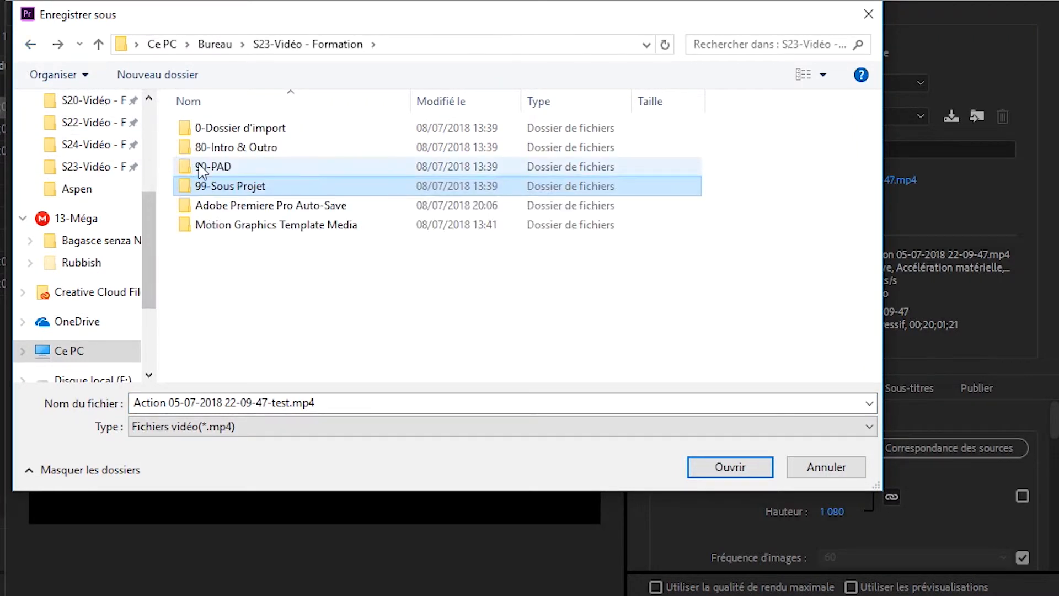
double_click(221, 167)
left_click(747, 465)
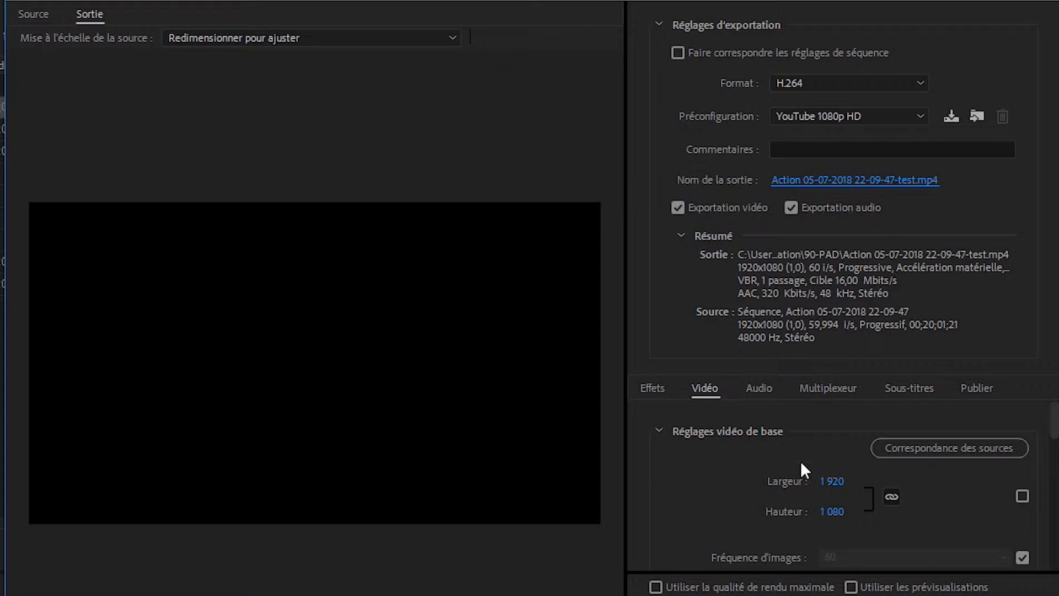
- Enable Rendu à la résolution maximale in the basic video settings and Utiliser la qualité de rendu maximale for the export
scroll(719, 494, "down", 5)
scroll(718, 494, "up", 3)
scroll(718, 494, "down", 1)
left_click(714, 494)
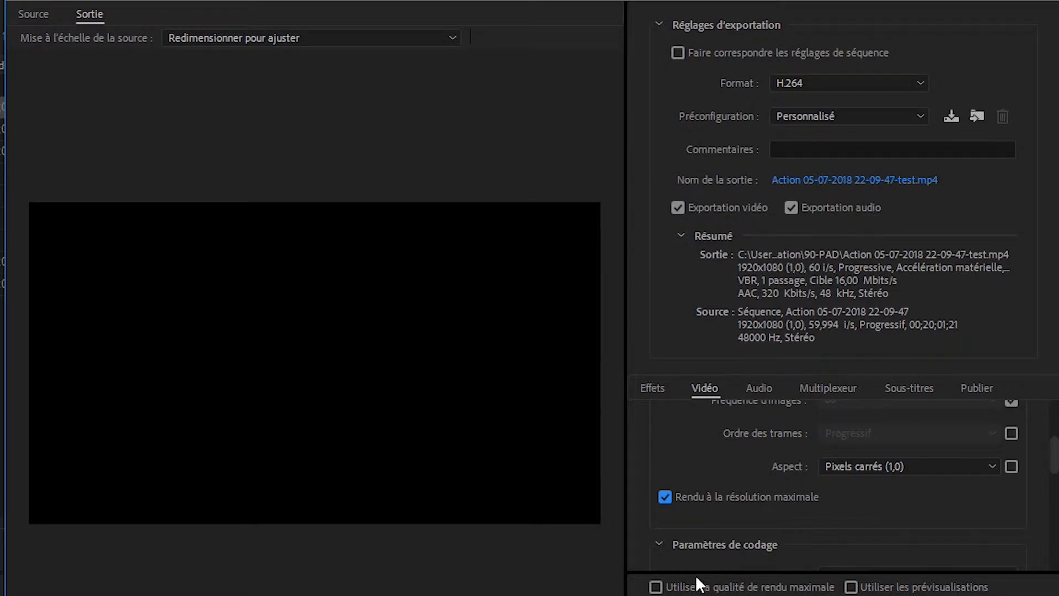
left_click(683, 589)
- Try to set the level (Niveau) in the encoding settings to 5.2
scroll(737, 455, "down", 3)
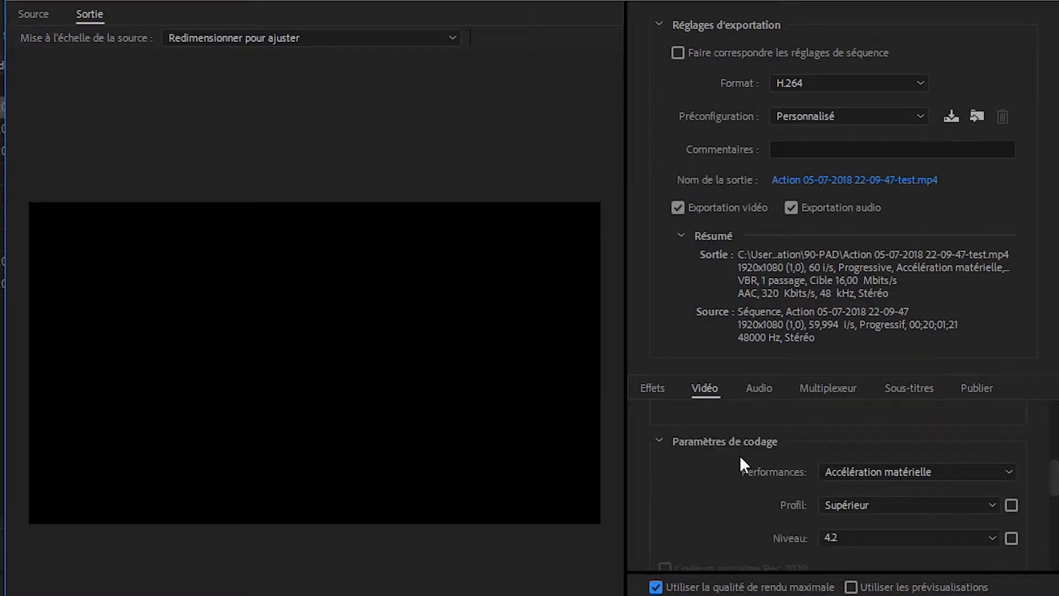
scroll(740, 458, "down", 2)
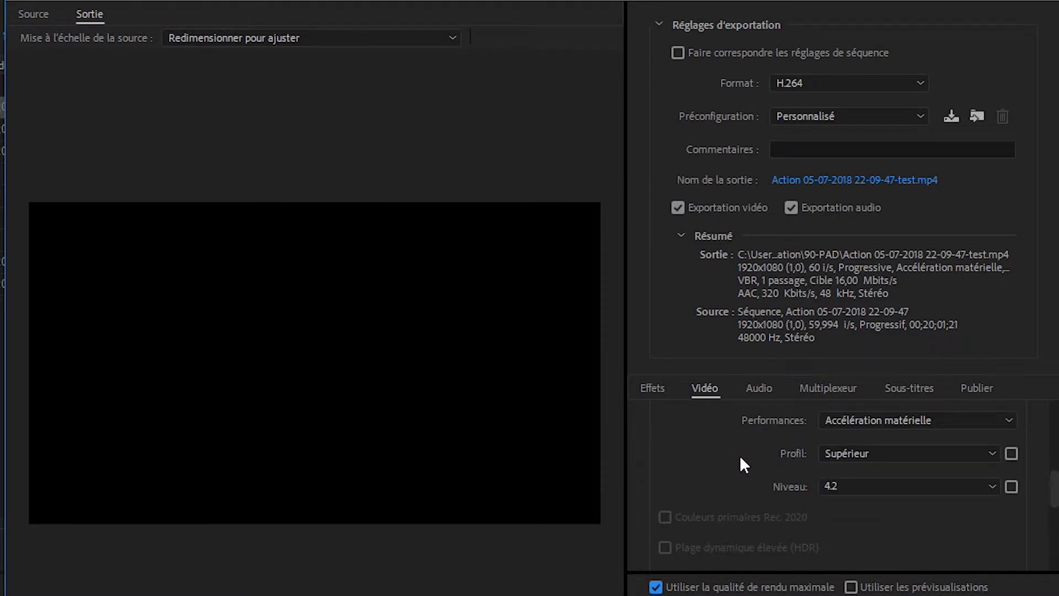
left_click(846, 485)
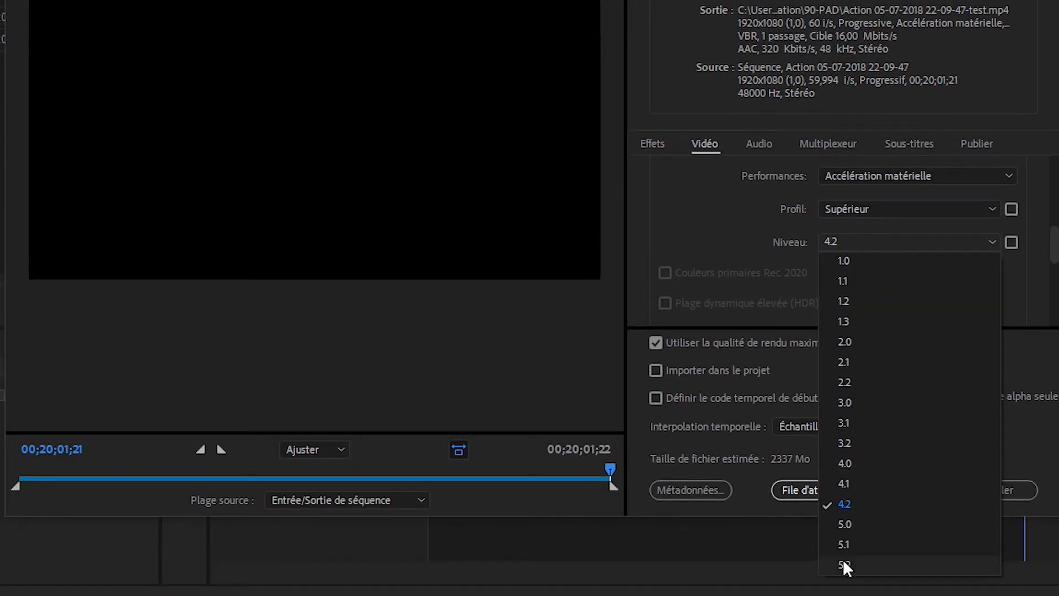
left_click(844, 503)
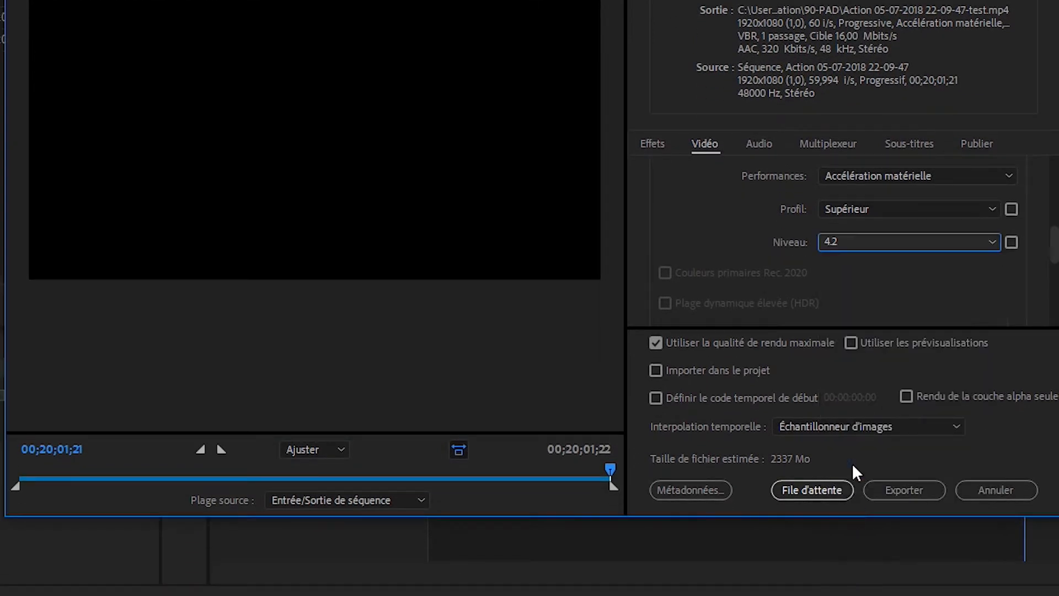
left_click(860, 241)
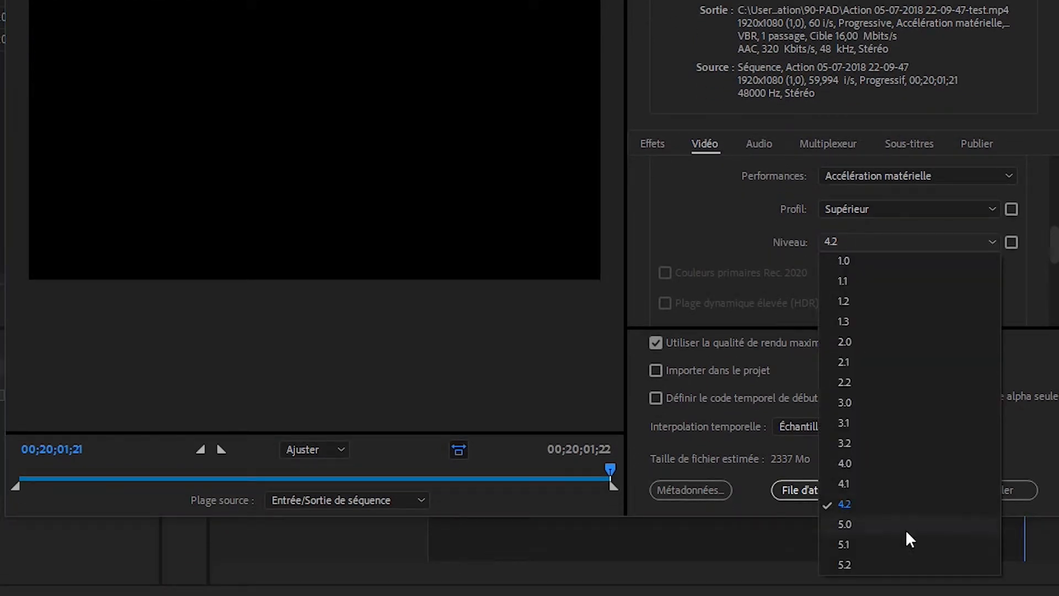
left_click(904, 564)
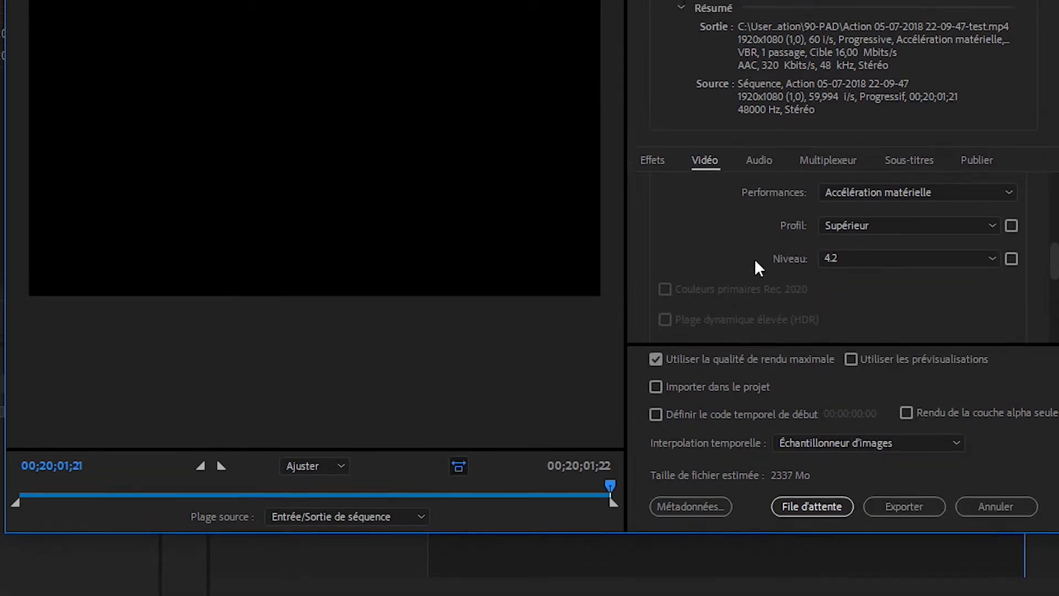
- Set the bitrate encoding to VBR, 2 passages
scroll(753, 237, "down", 3)
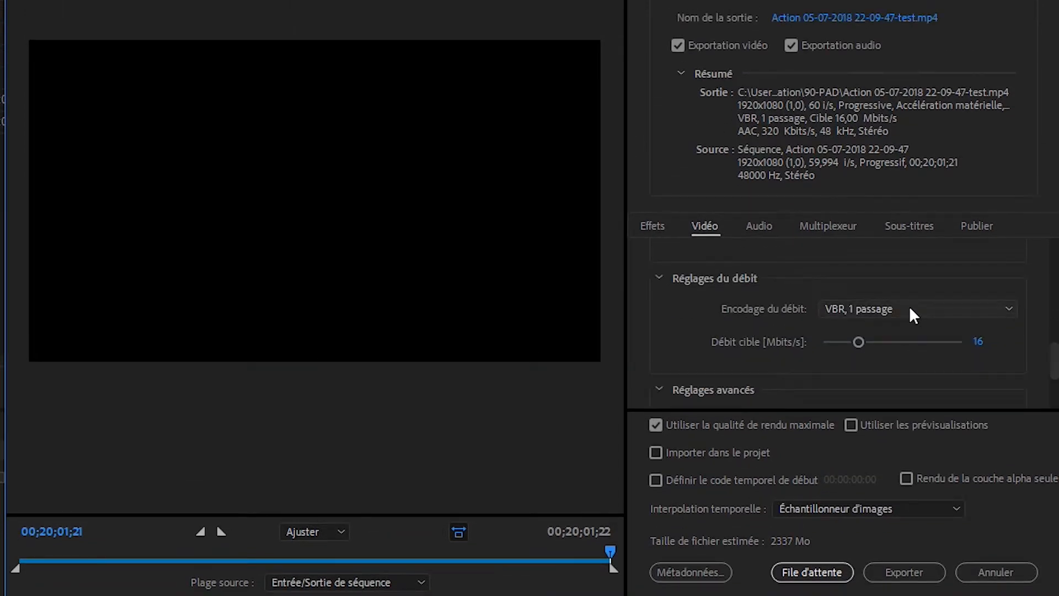
left_click(911, 313)
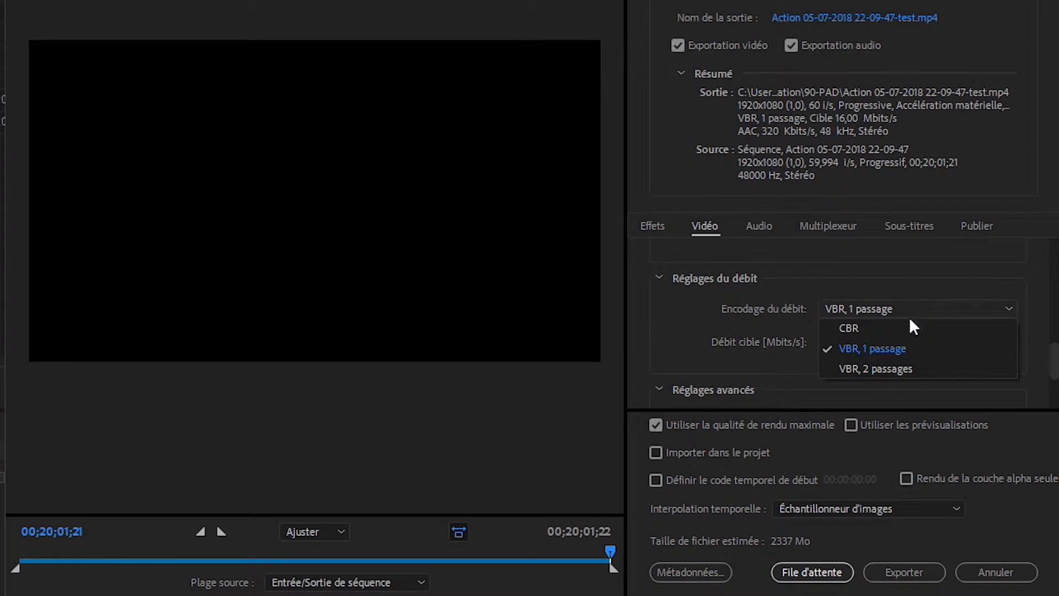
left_click(897, 366)
scroll(887, 285, "down", 1)
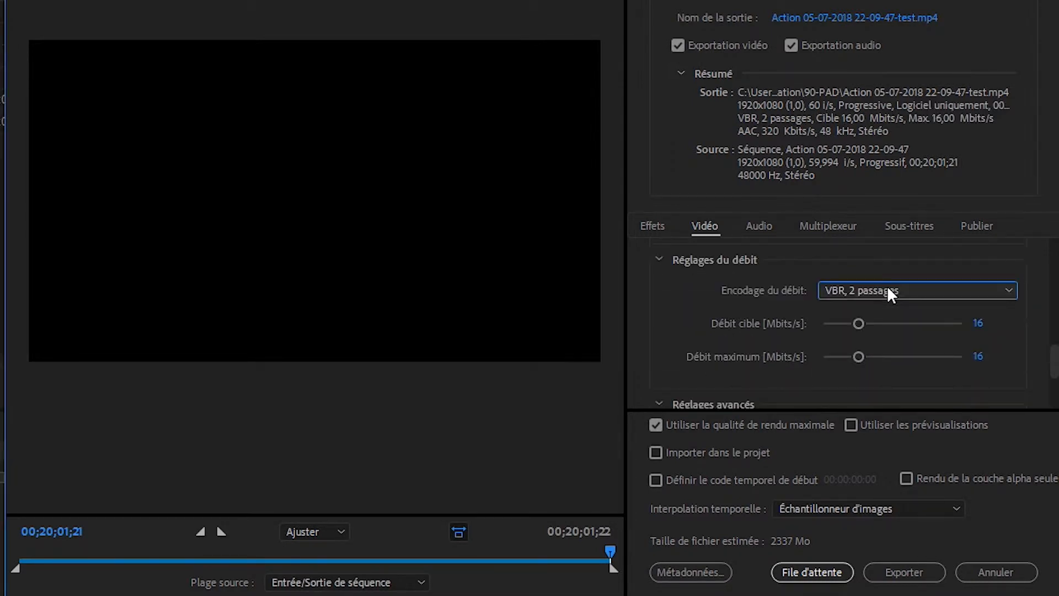
- Set the target bitrate to 55 Mbits/s and raise the maximum bitrate to its limit of 62,5 Mbits/s
left_click(976, 324)
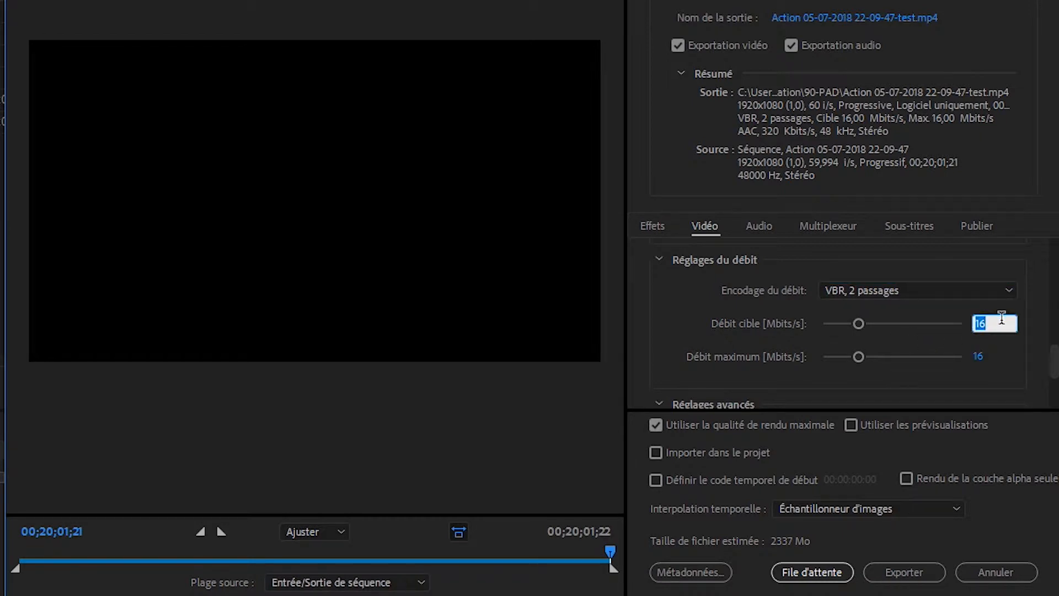
type("55")
left_click(976, 357)
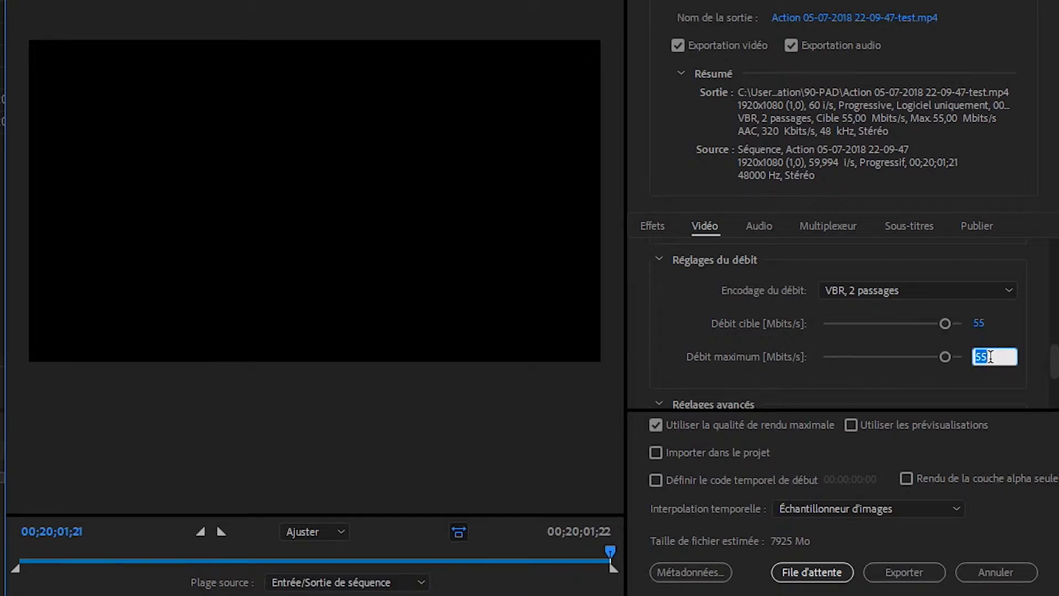
type("70")
left_click(766, 320)
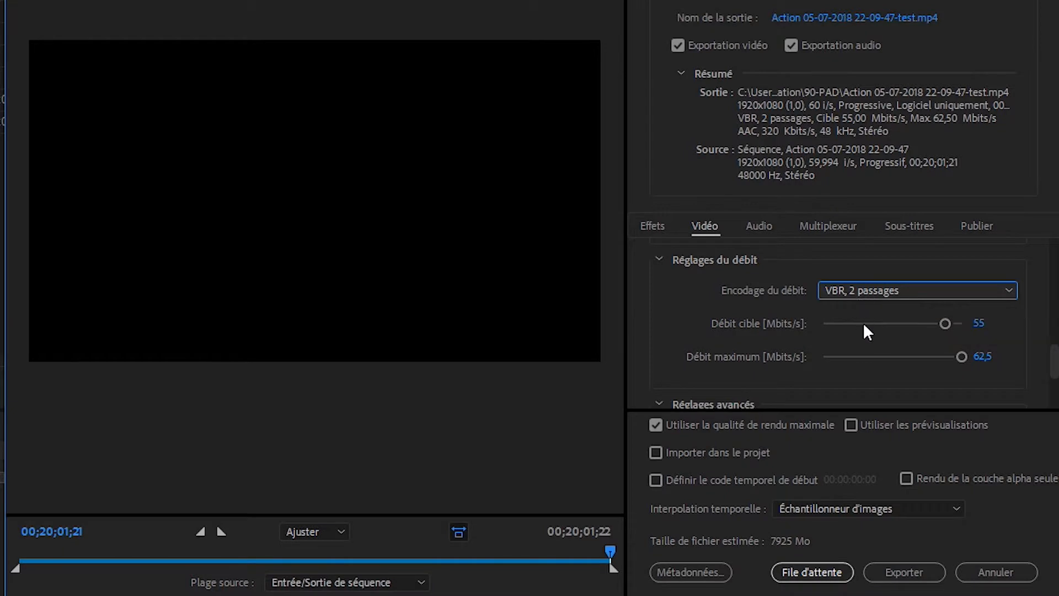
- Set the target bitrate to 33 Mbits/s and the maximum bitrate to 40 Mbits/s
left_click(979, 322)
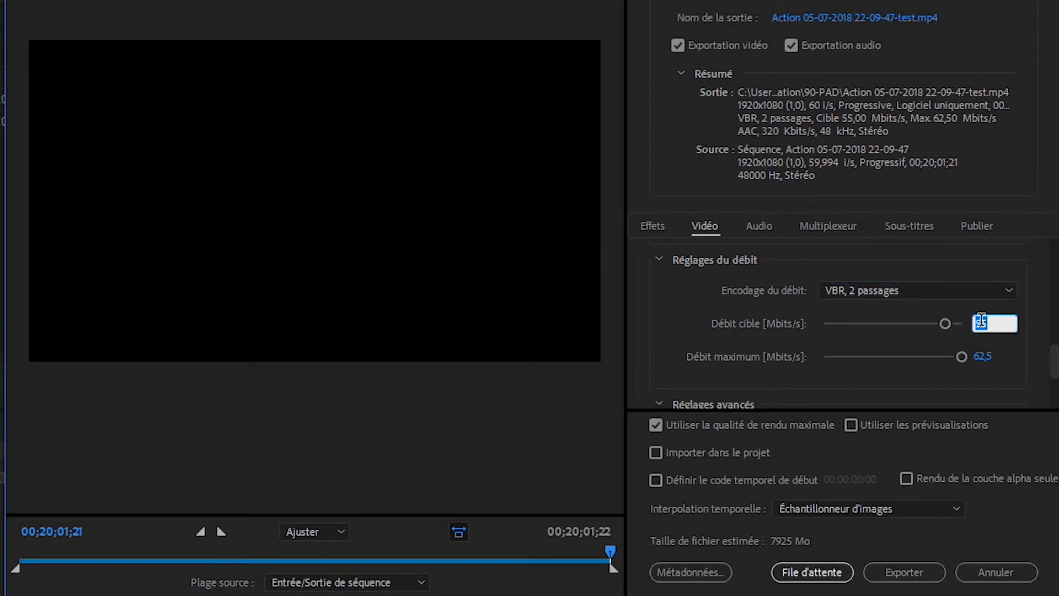
type("33")
left_click(981, 355)
double_click(981, 354)
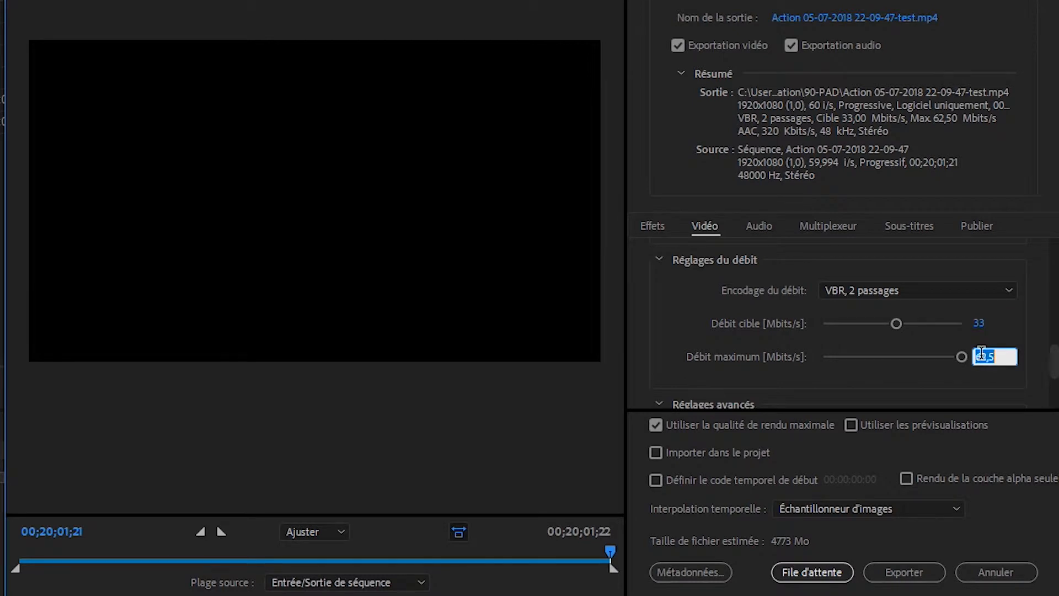
type("40")
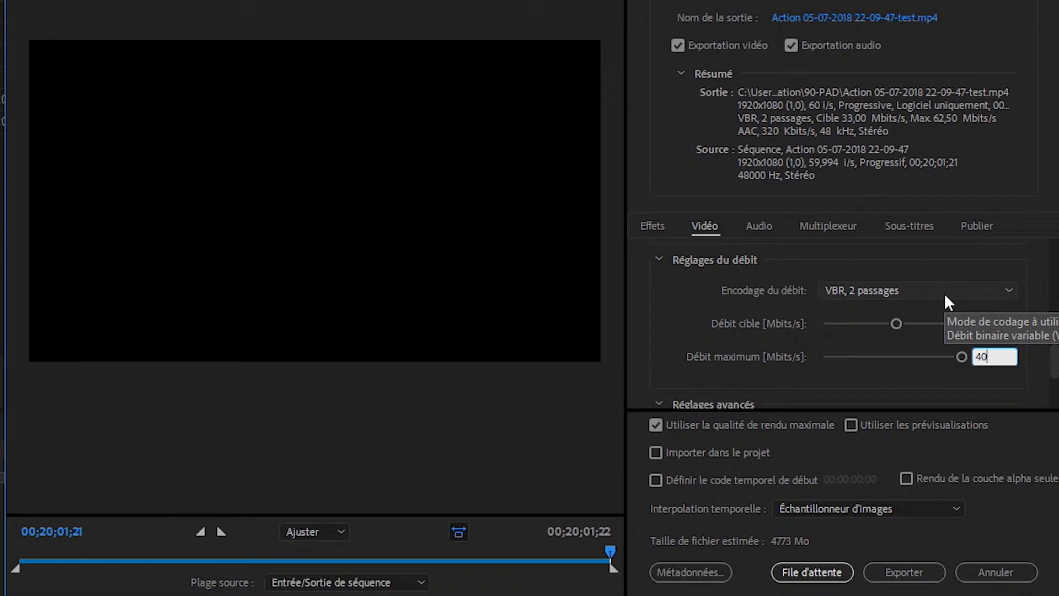
left_click(1024, 320)
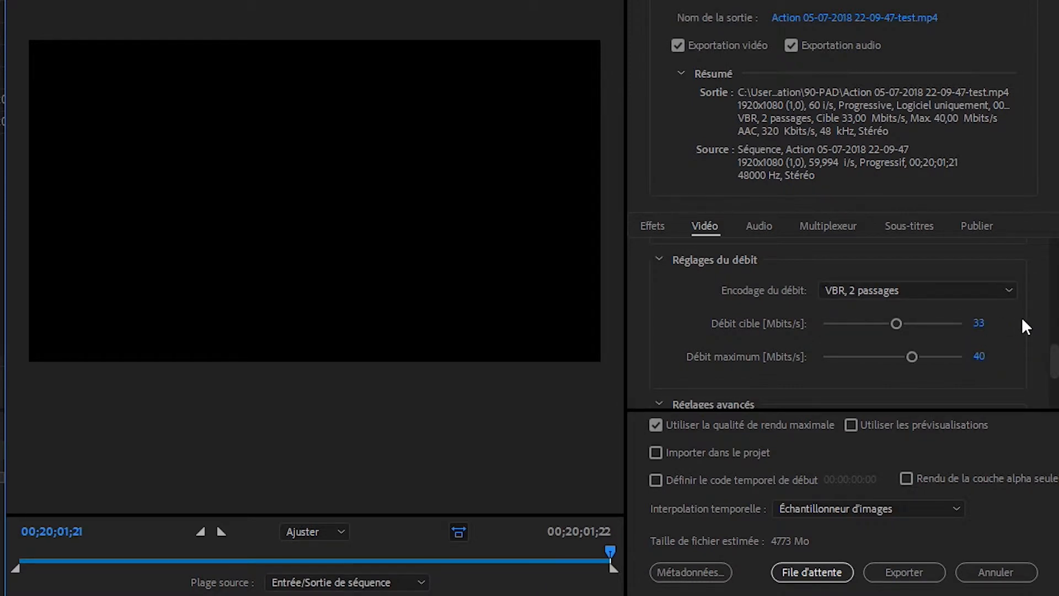
- Switch the bitrate encoding of the export to VBR, 1 passage
left_click(941, 290)
left_click(937, 335)
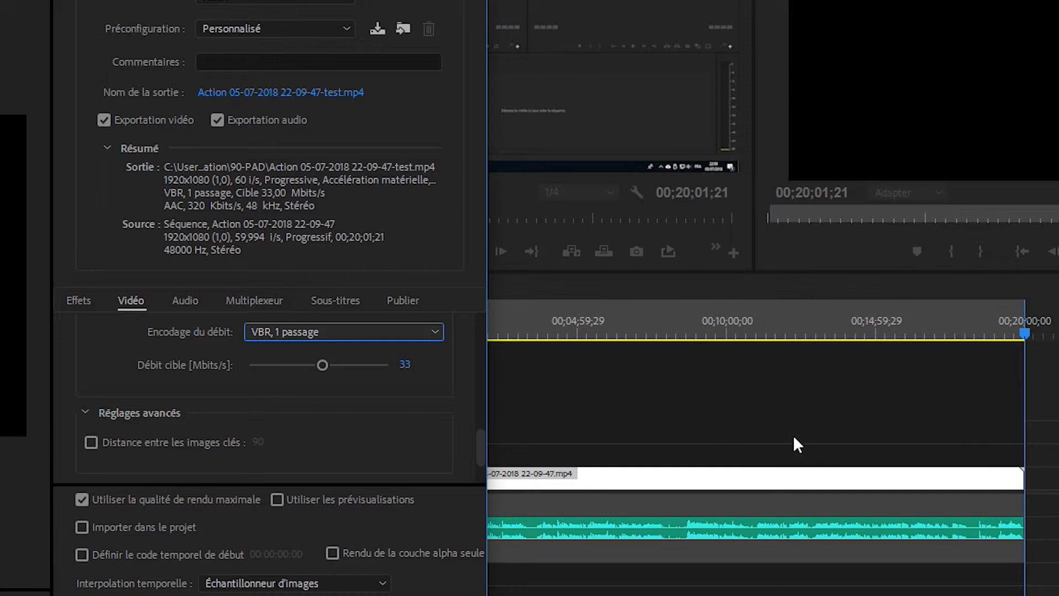
left_click_drag(332, 0, 337, 1)
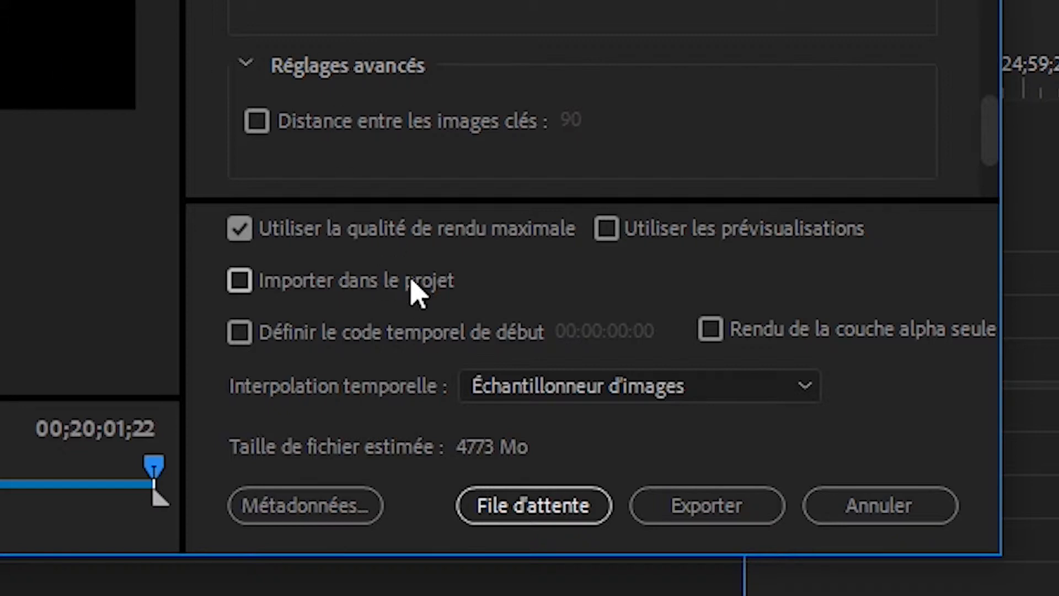
left_click(533, 519)
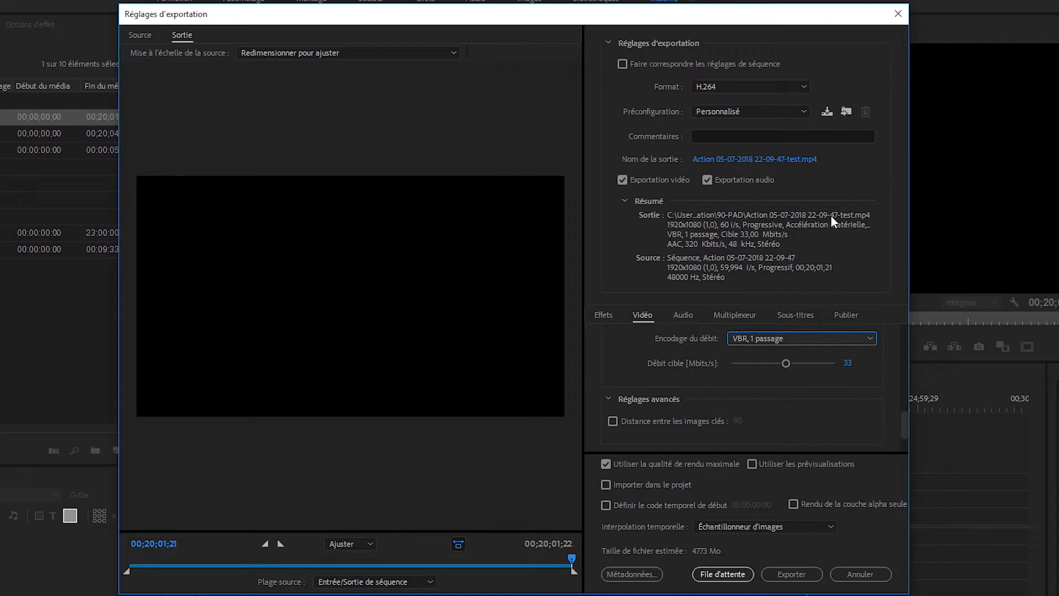
- Save the current export settings as a preset named YouTube 1080p HD - Version Max
left_click(827, 113)
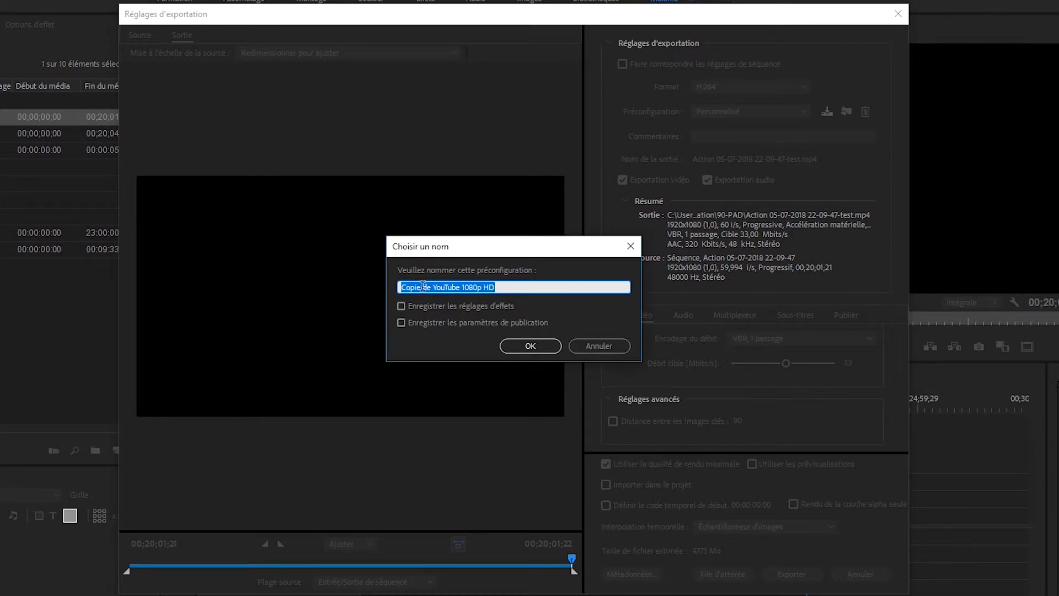
left_click_drag(430, 286, 347, 292)
key("BackSpace")
left_click(493, 287)
type("- ")
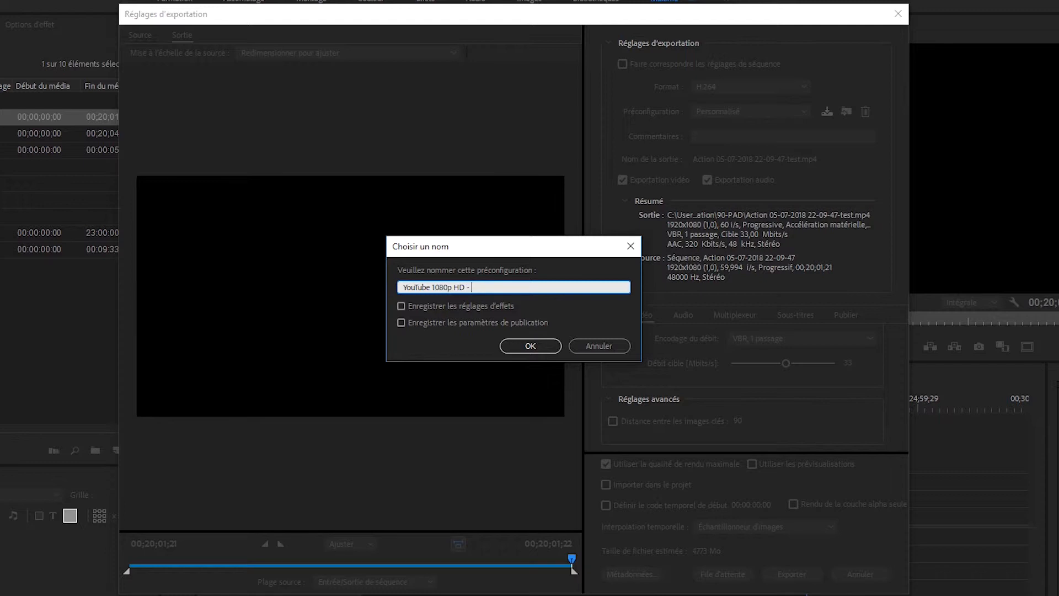
type("Version Max")
left_click(553, 345)
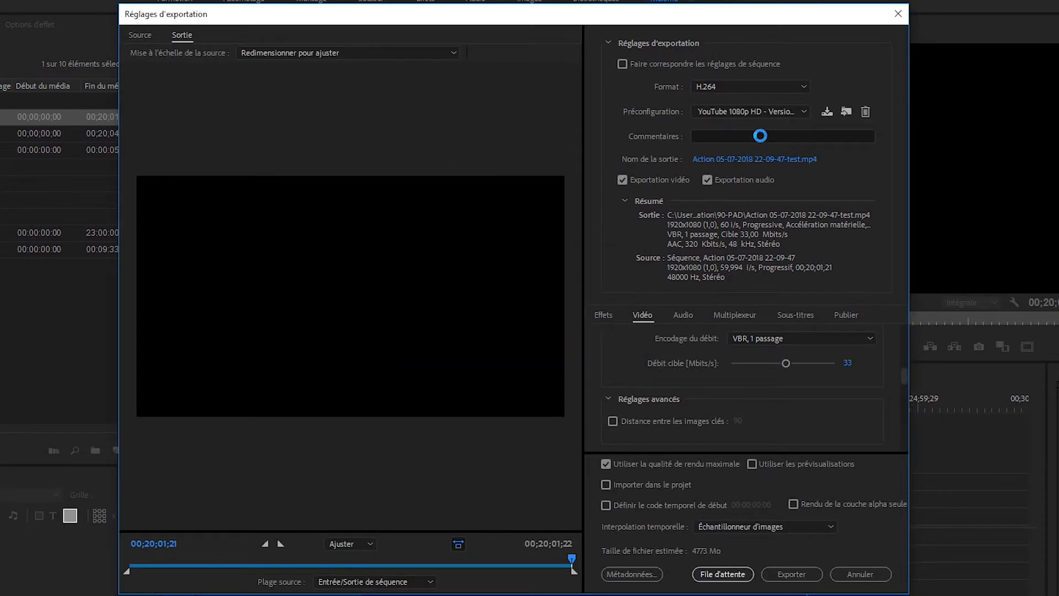
- Choose the saved YouTube 1080p HD - Version Max preset and set its bitrate encoding to VBR, 2 passages
left_click(785, 111)
left_click(784, 144)
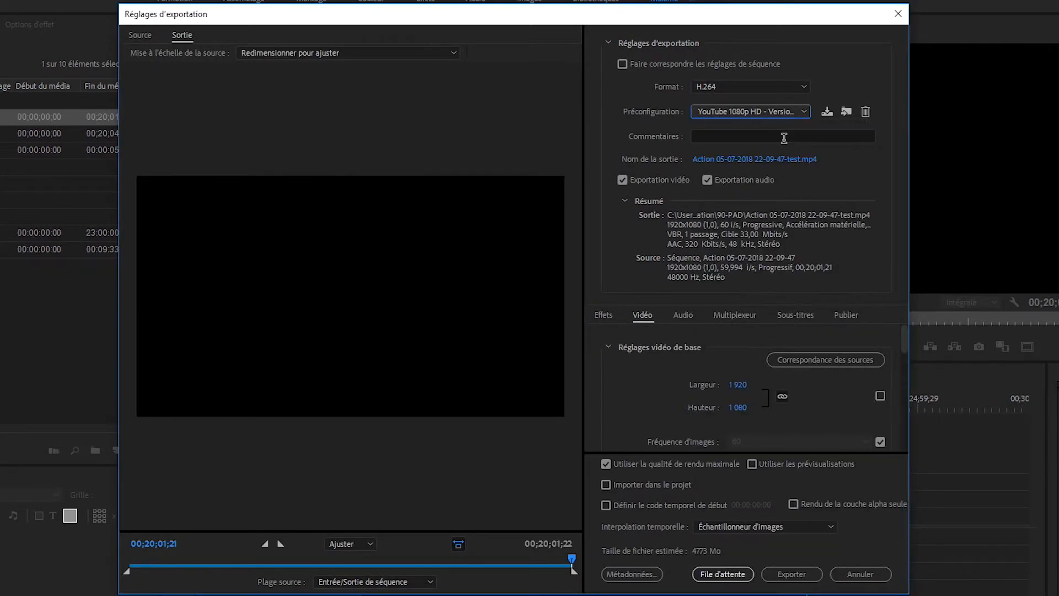
scroll(689, 411, "down", 5)
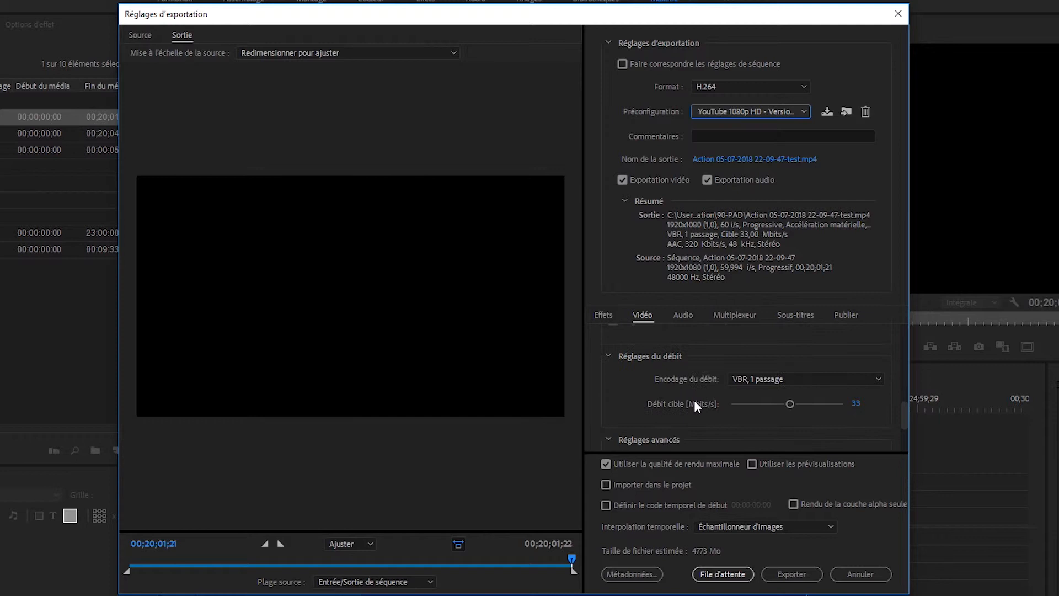
left_click(777, 375)
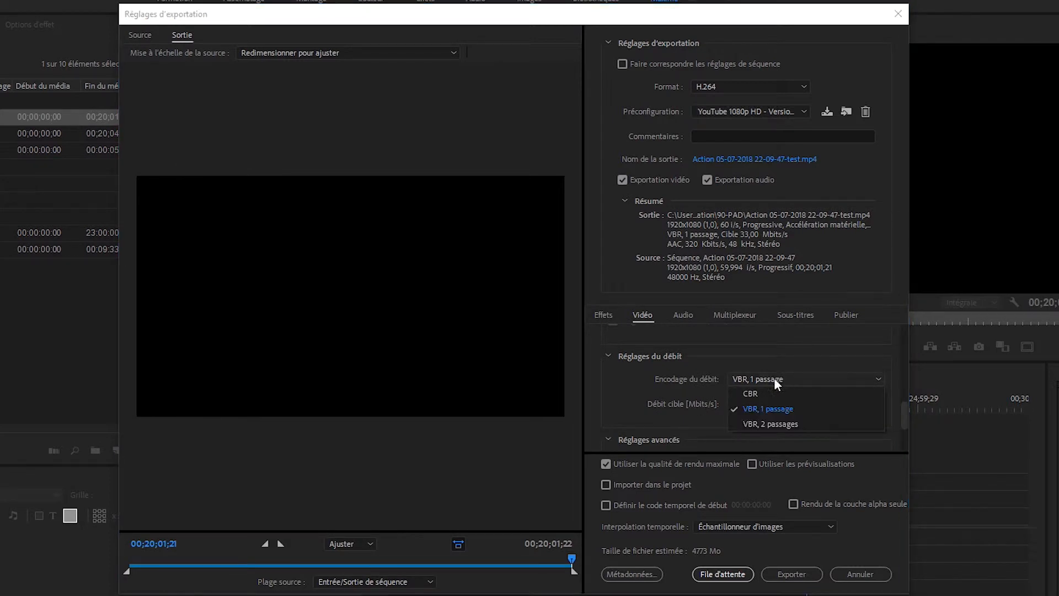
left_click(773, 421)
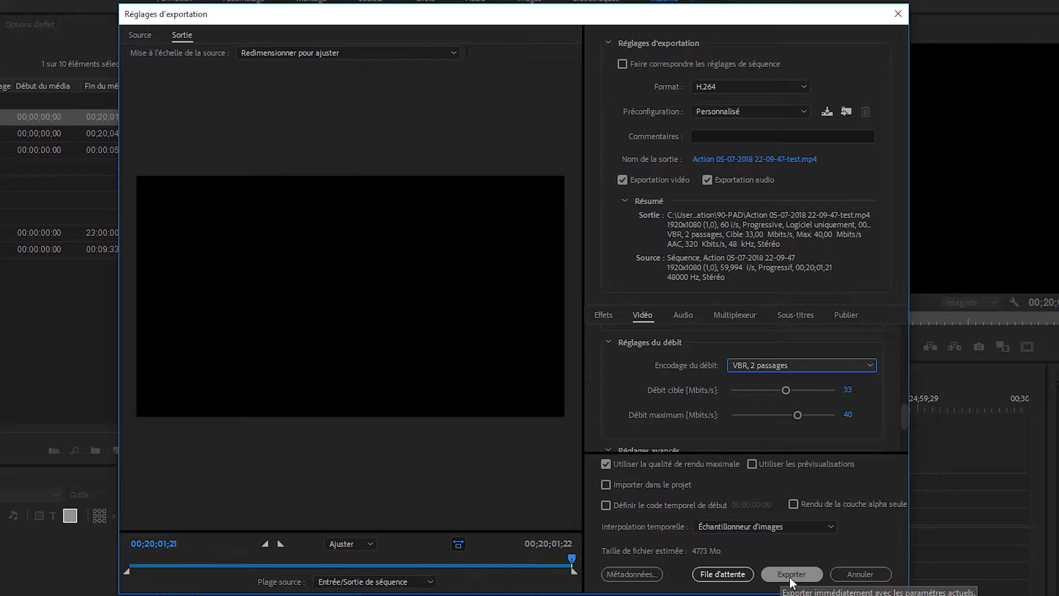
- Send the export to the encoding queue and select Accélération GPU Mercury Playback Engine (CUDA) as the rendering system
left_click(722, 574)
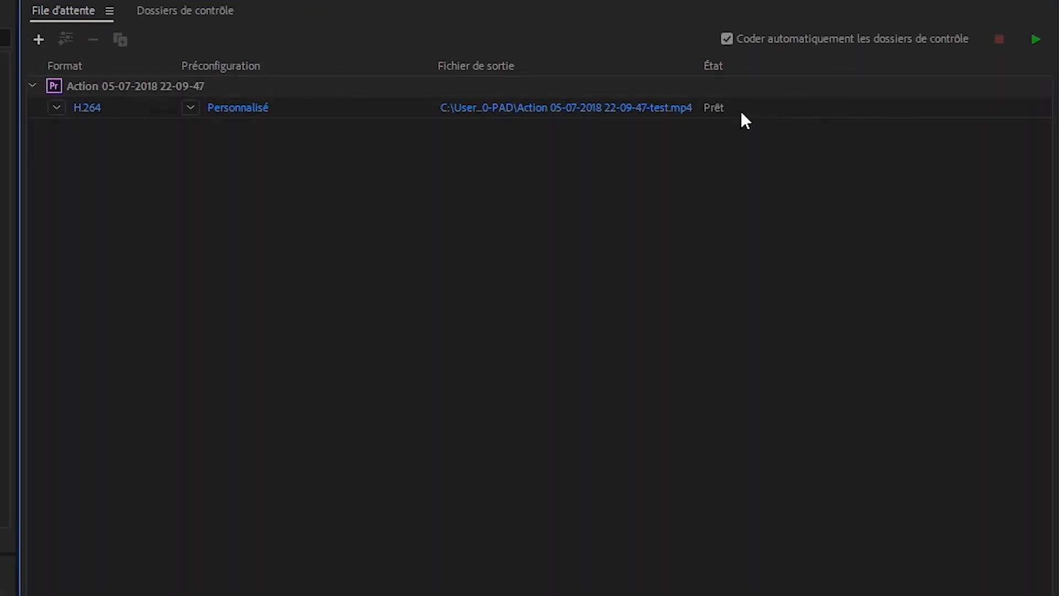
left_click(743, 113)
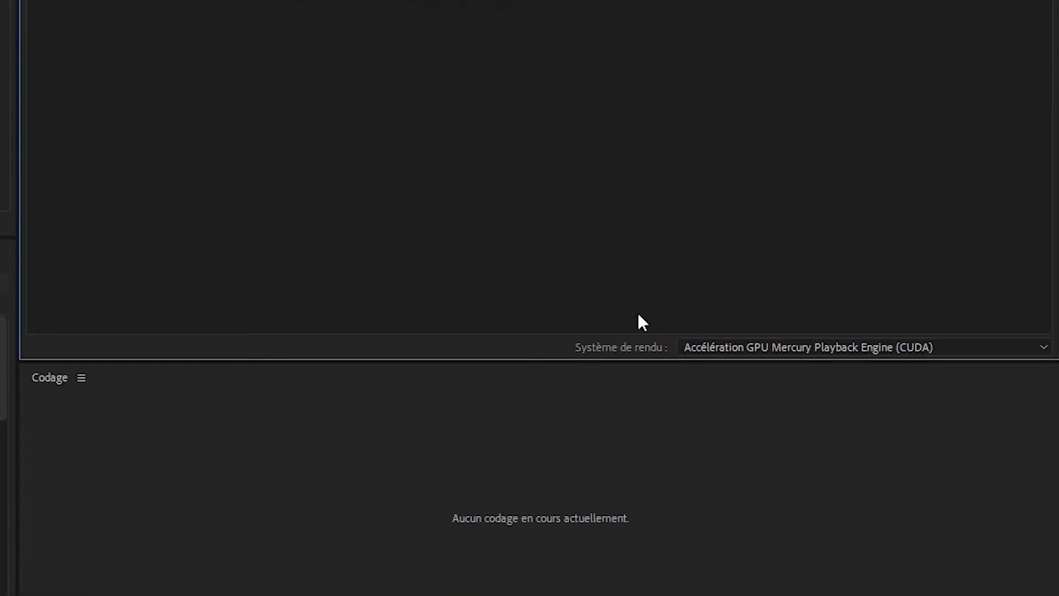
left_click(732, 351)
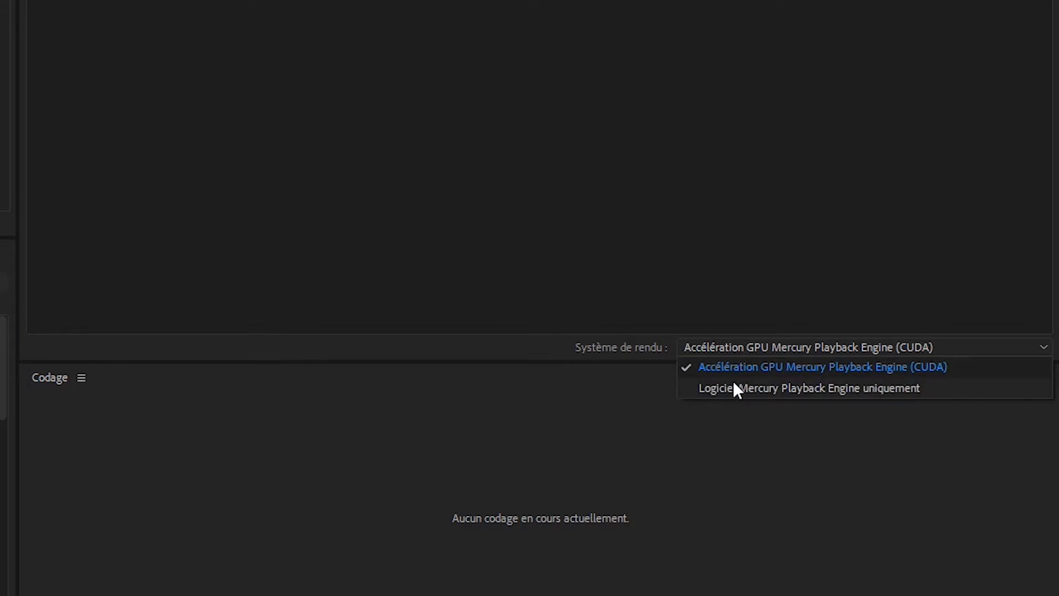
left_click(736, 372)
left_click(756, 353)
left_click(756, 361)
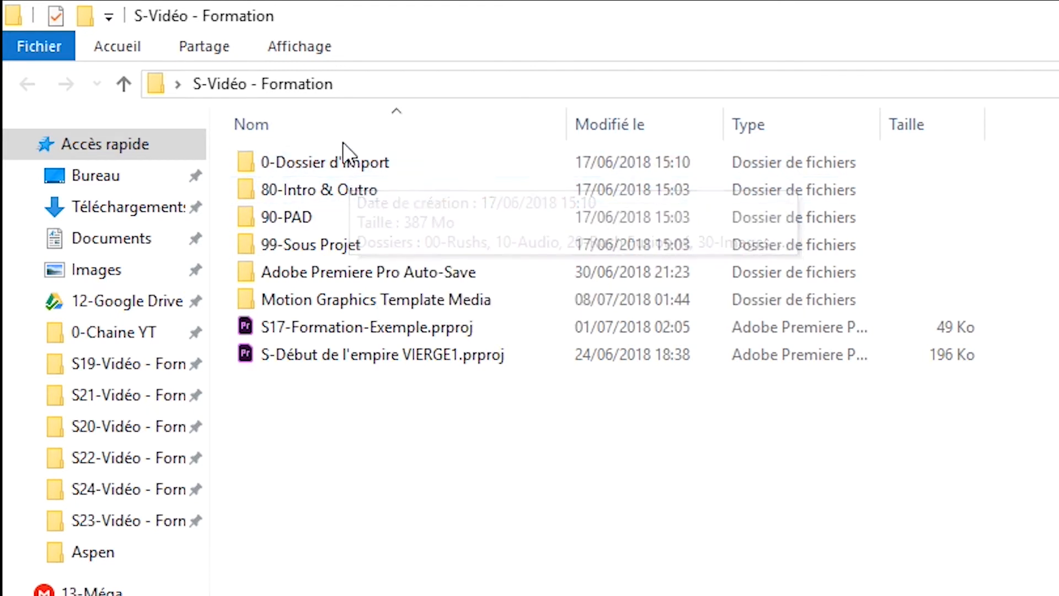
- In File Explorer, look through the 0-Dossier d'import and 80-Intro & Outro folders inside S-Vidéo - Formation
double_click(335, 170)
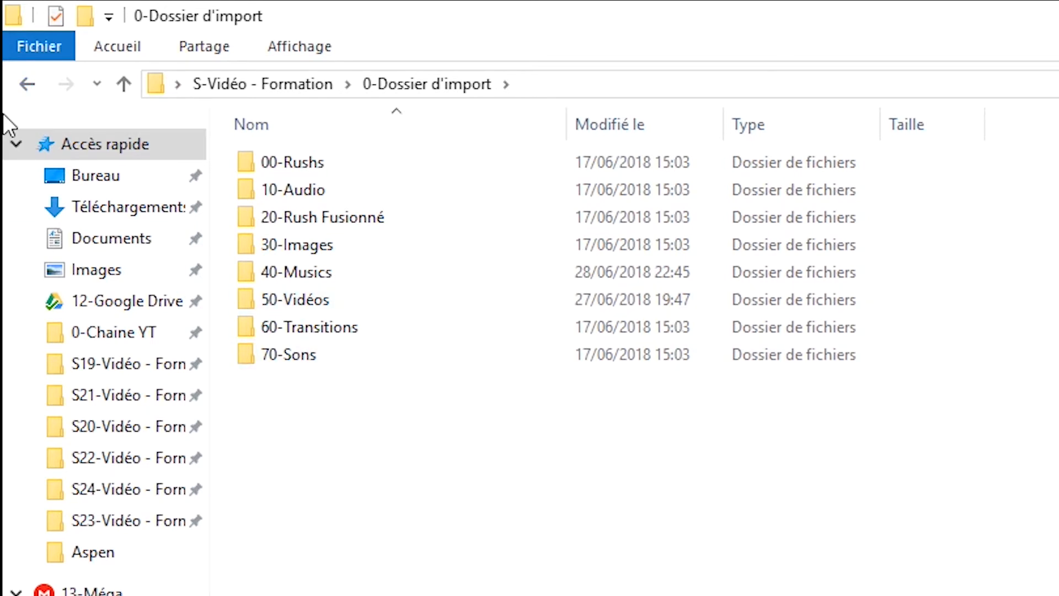
left_click(24, 84)
double_click(347, 191)
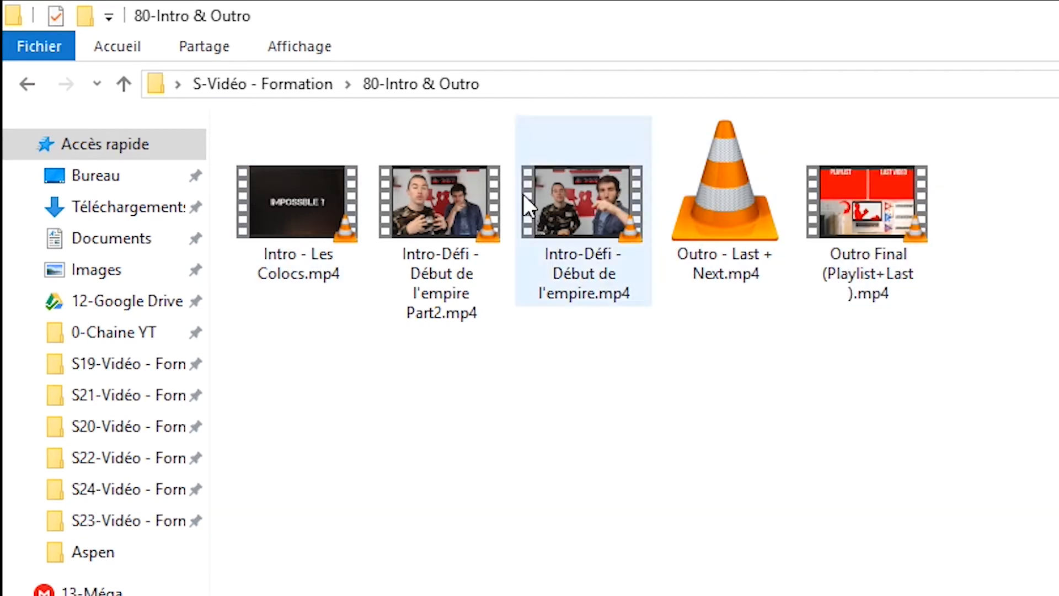
left_click(27, 84)
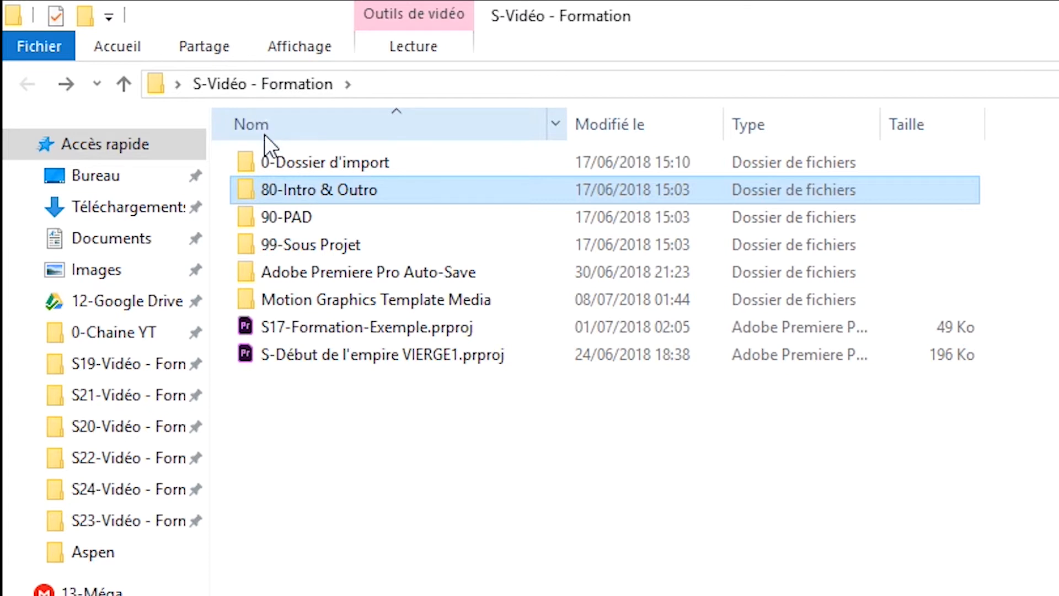
double_click(306, 155)
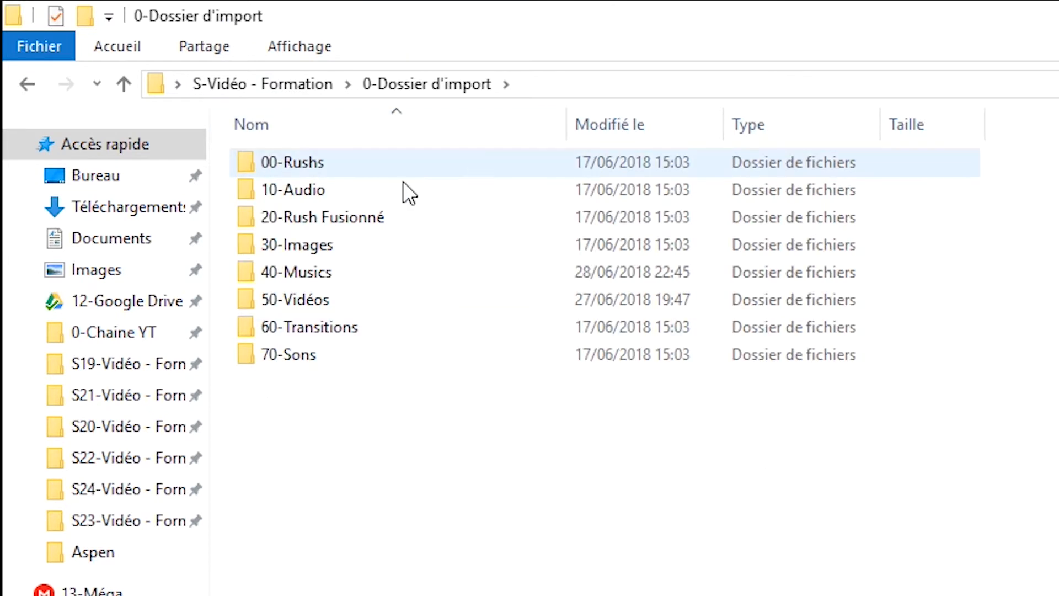
left_click(29, 90)
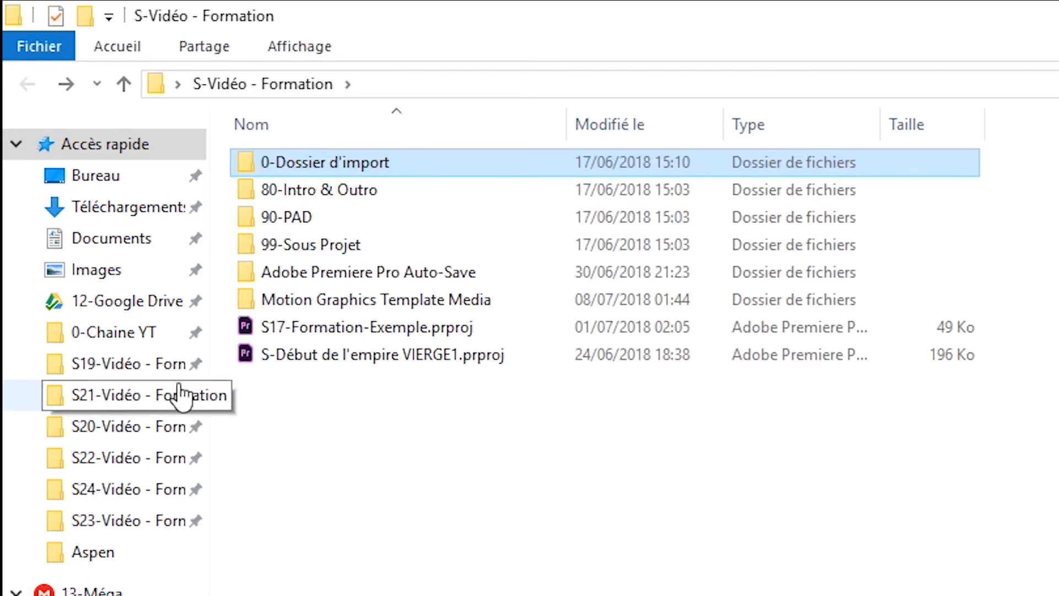
- Open the project S-Début de l'empire VIERGE1.prproj in Premiere Pro and move the playhead to the ASTUCE title at 00:00:31:14
left_click(425, 353)
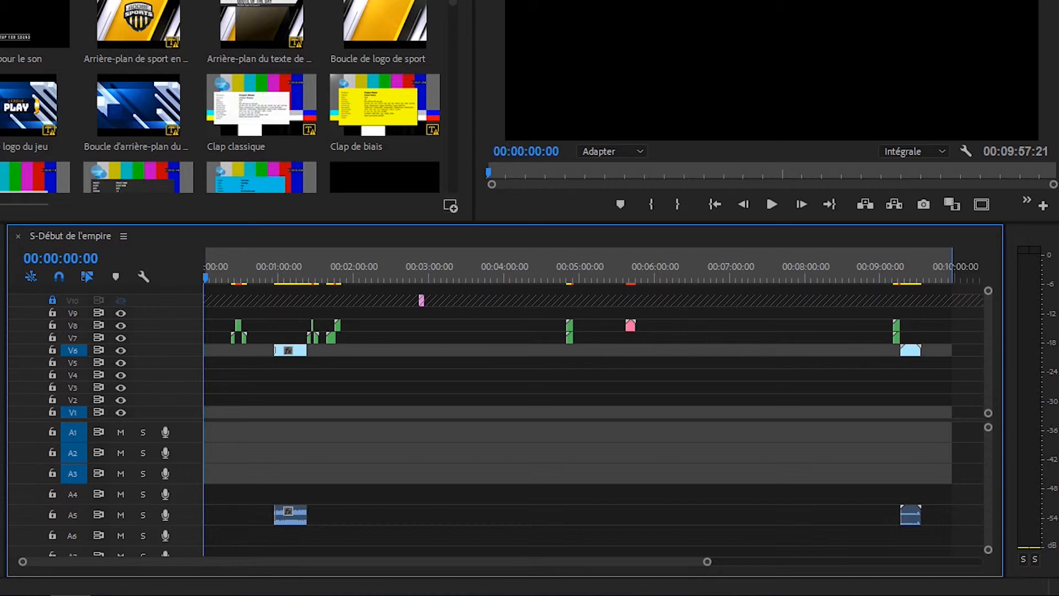
left_click_drag(237, 274, 242, 270)
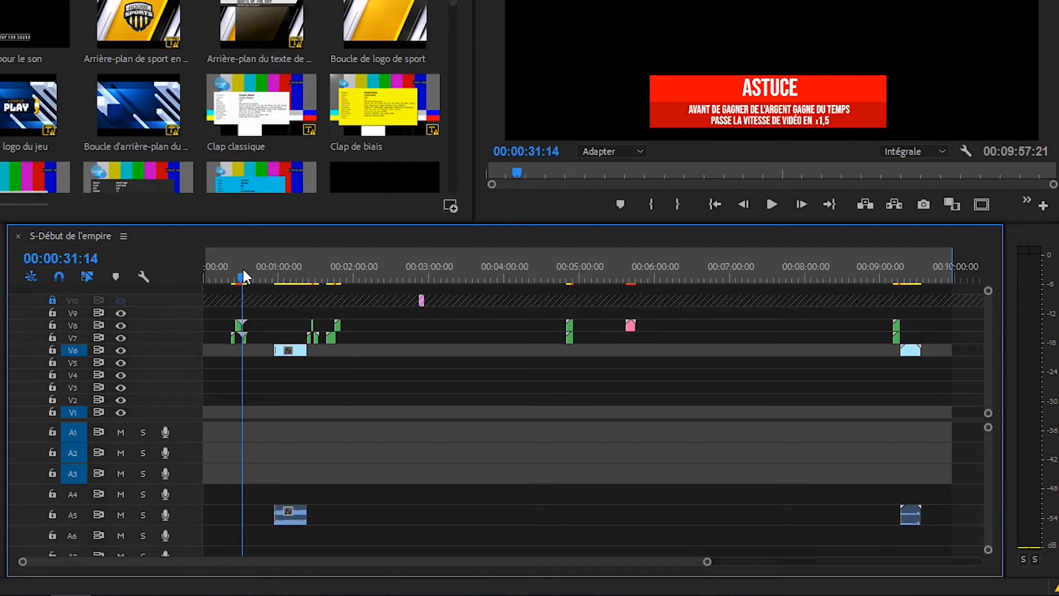
- Move the playhead to the pink clip on track V10 at 00:02:52:12, then unlock the track and make it visible
left_click_drag(244, 271, 419, 272)
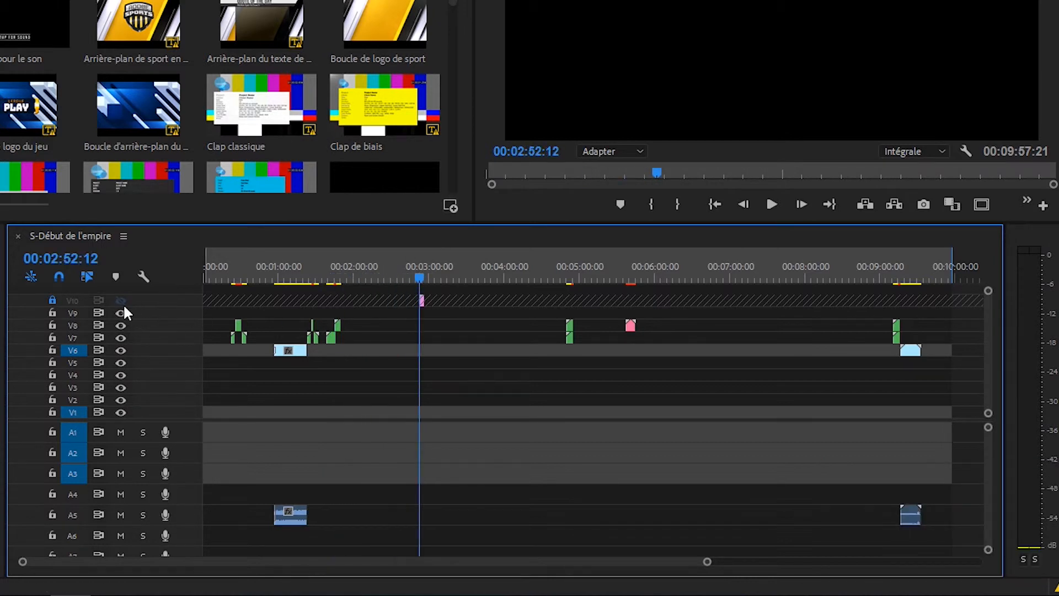
left_click(51, 300)
left_click_drag(418, 275, 418, 276)
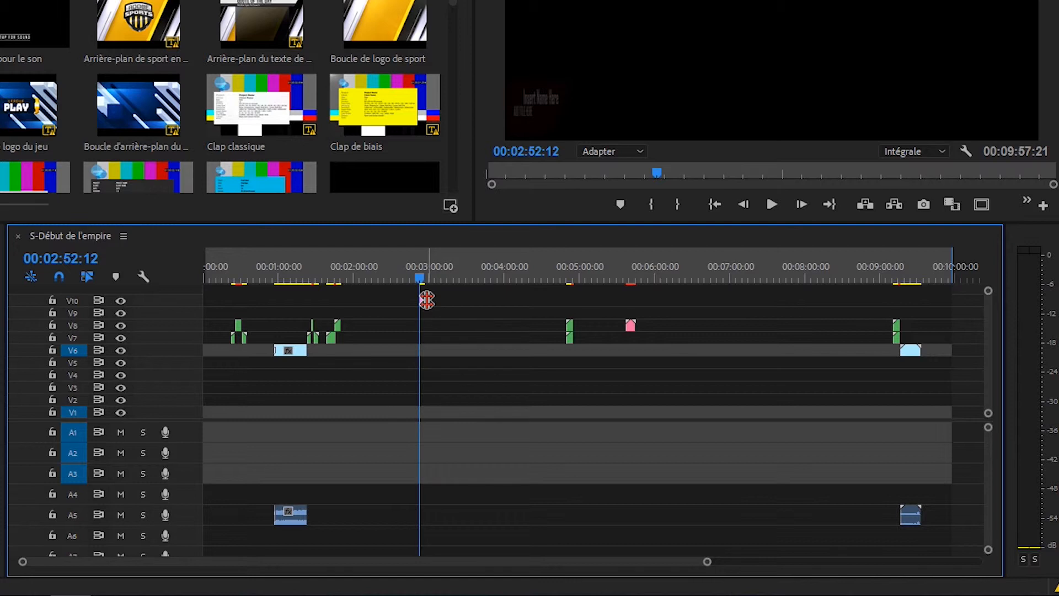
- Preview the LIKE and SUBSCRIBE animation from 00:04:49:21 and the closing section of the sequence from 00:09:10:19
left_click_drag(421, 276, 566, 278)
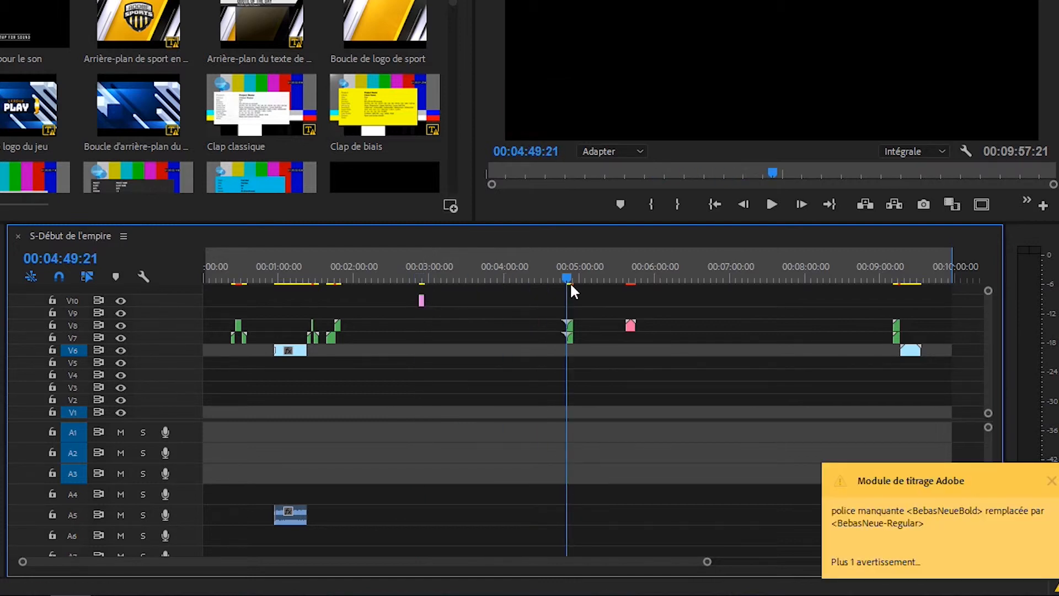
left_click(772, 205)
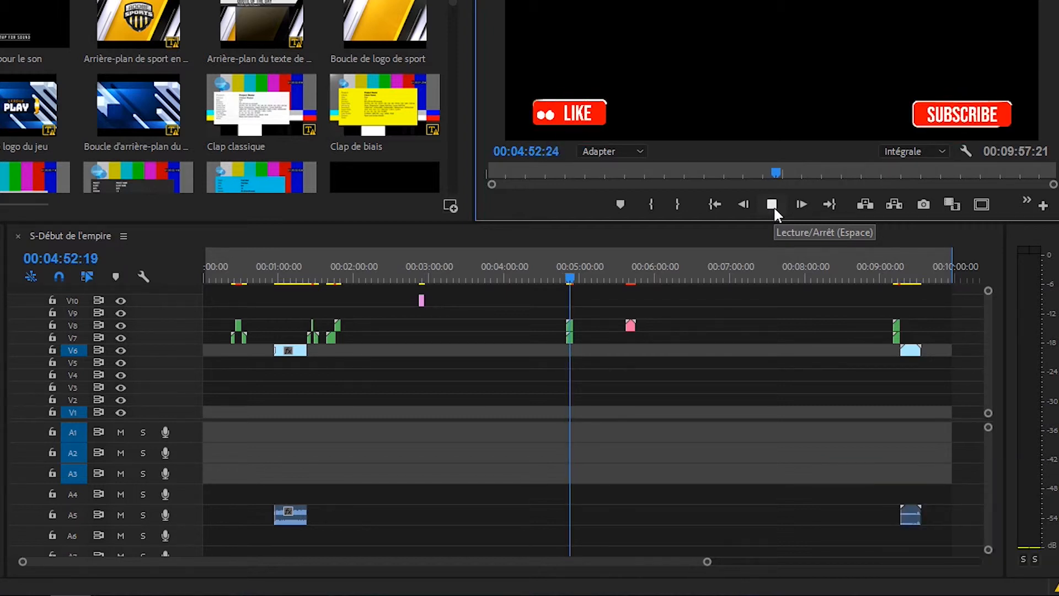
left_click(772, 206)
left_click_drag(570, 279, 892, 300)
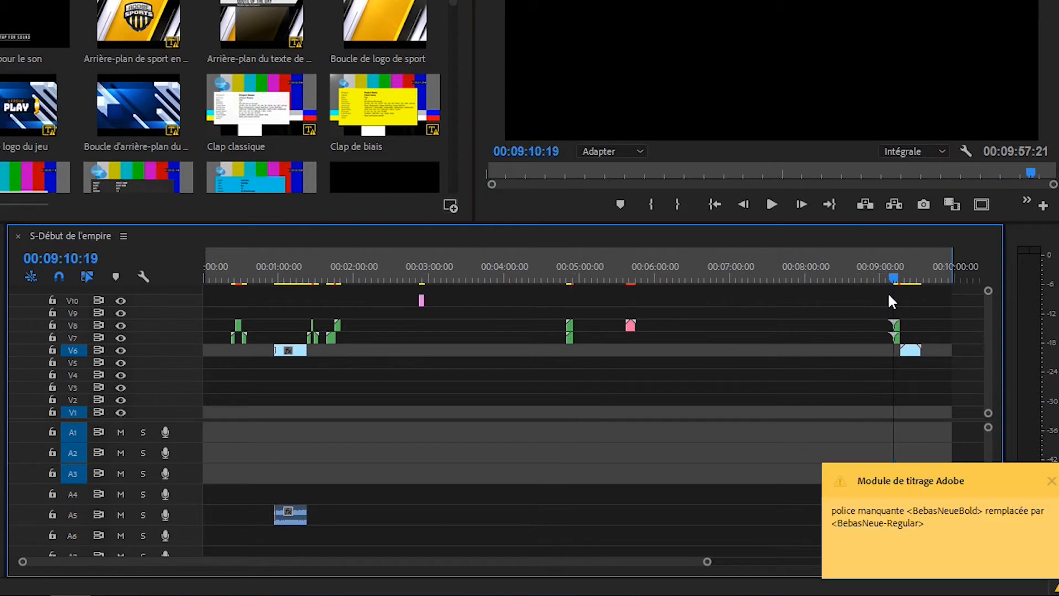
left_click(772, 205)
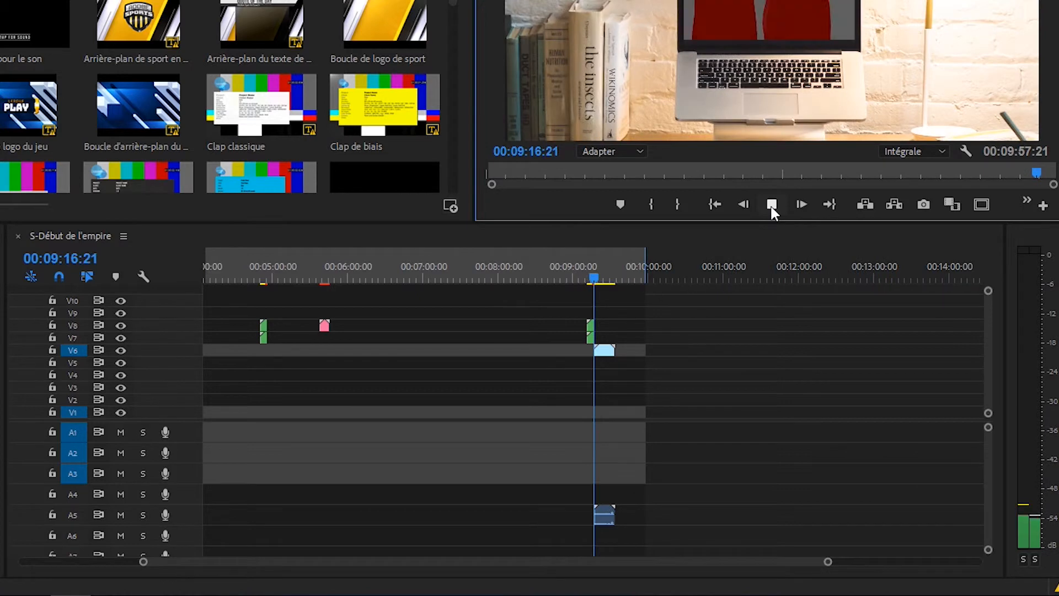
left_click(771, 204)
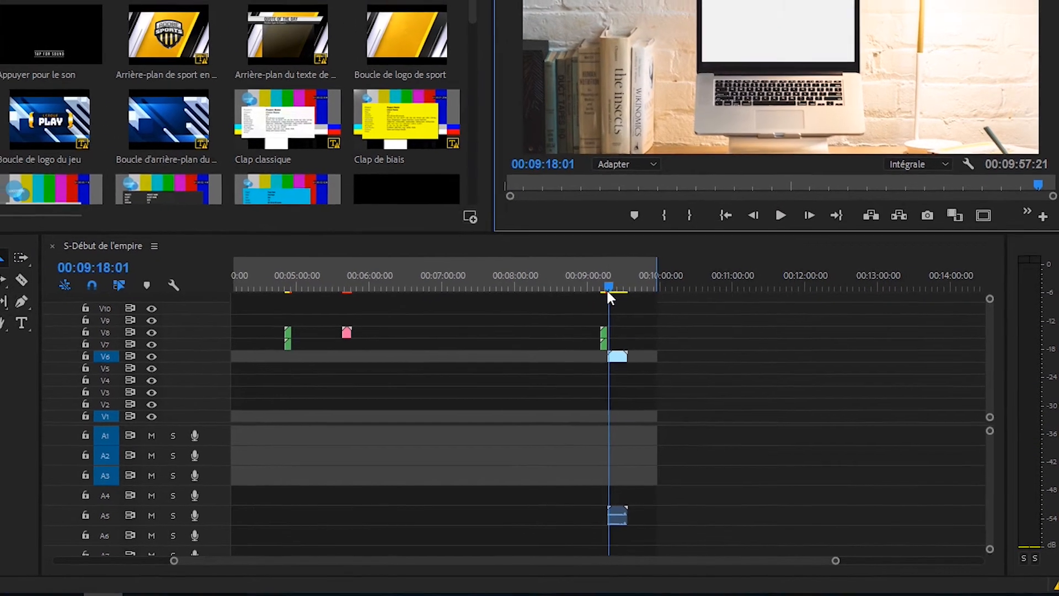
- Move the playhead back to 00:06:05:15 and adjust the timeline zoom to show the whole sequence
left_click_drag(606, 289, 375, 289)
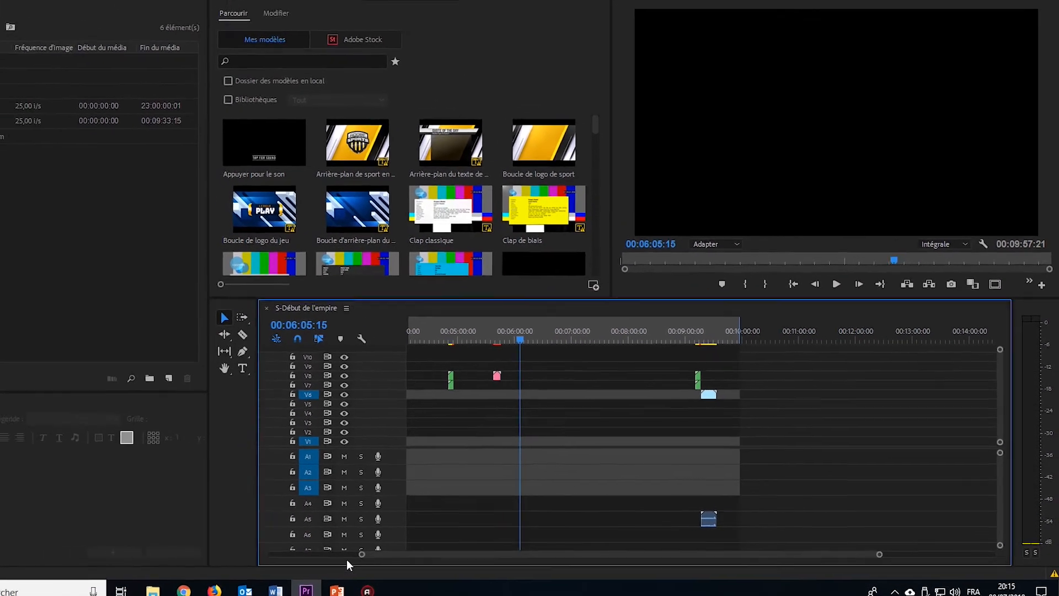
left_click_drag(362, 554, 317, 555)
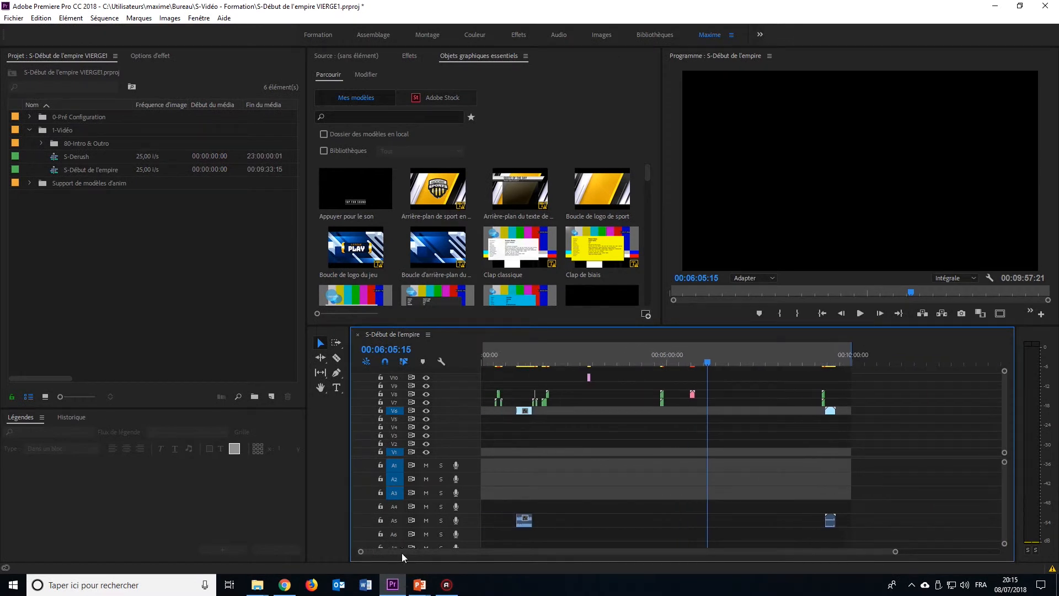
left_click_drag(894, 552, 881, 551)
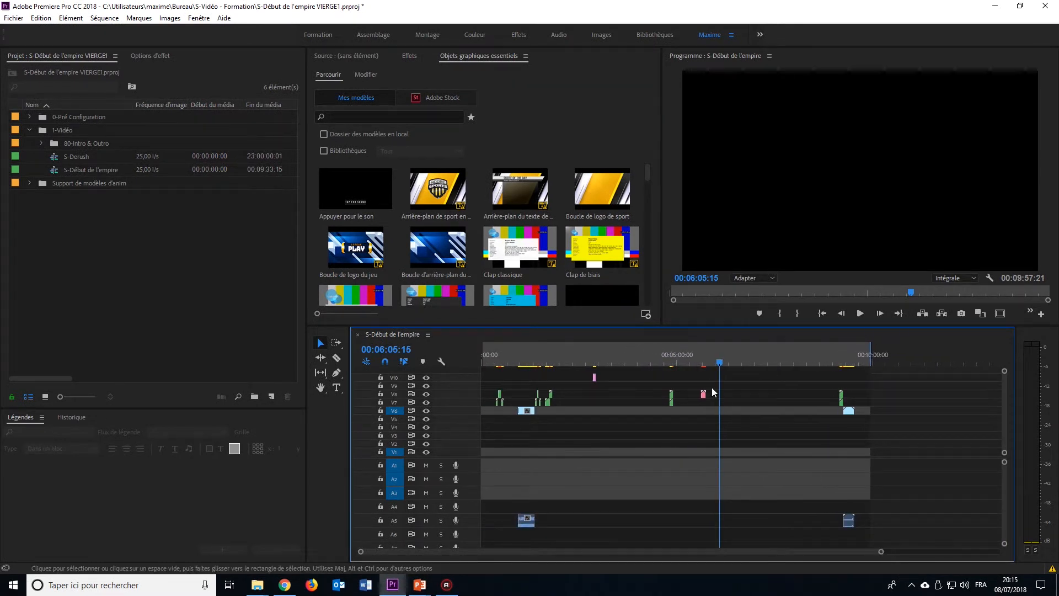
- Zoom the timeline in slightly and set the sequence's out point at 00:01:50:17
key("Home")
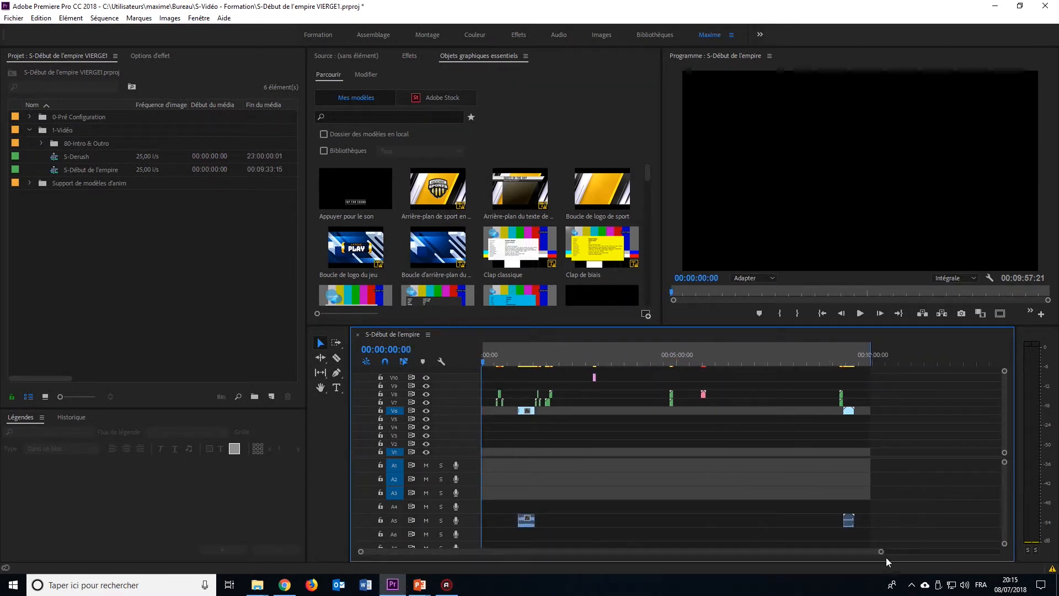
left_click_drag(881, 551, 818, 550)
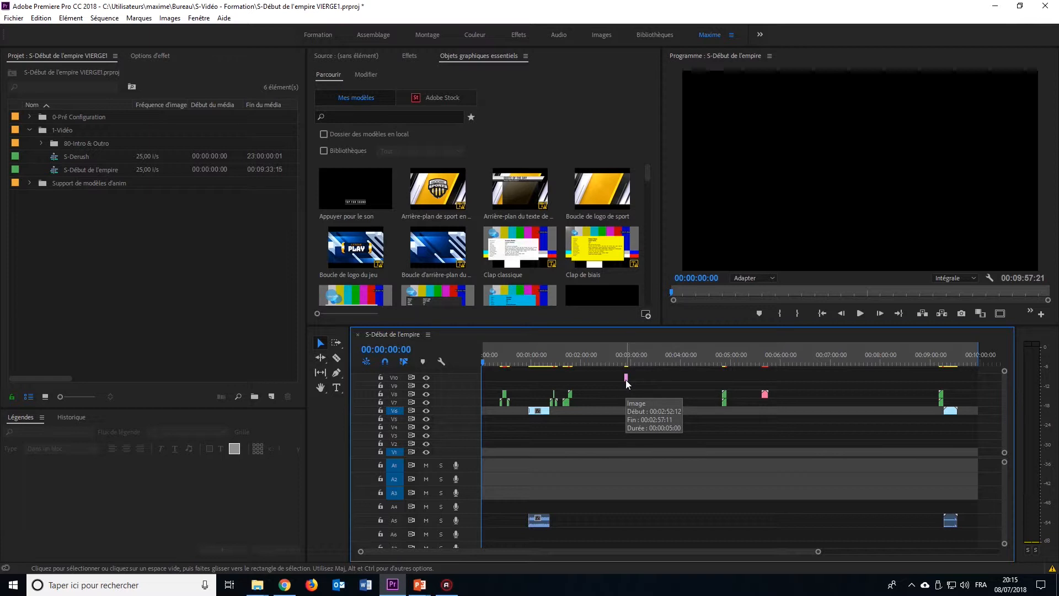
left_click(960, 355)
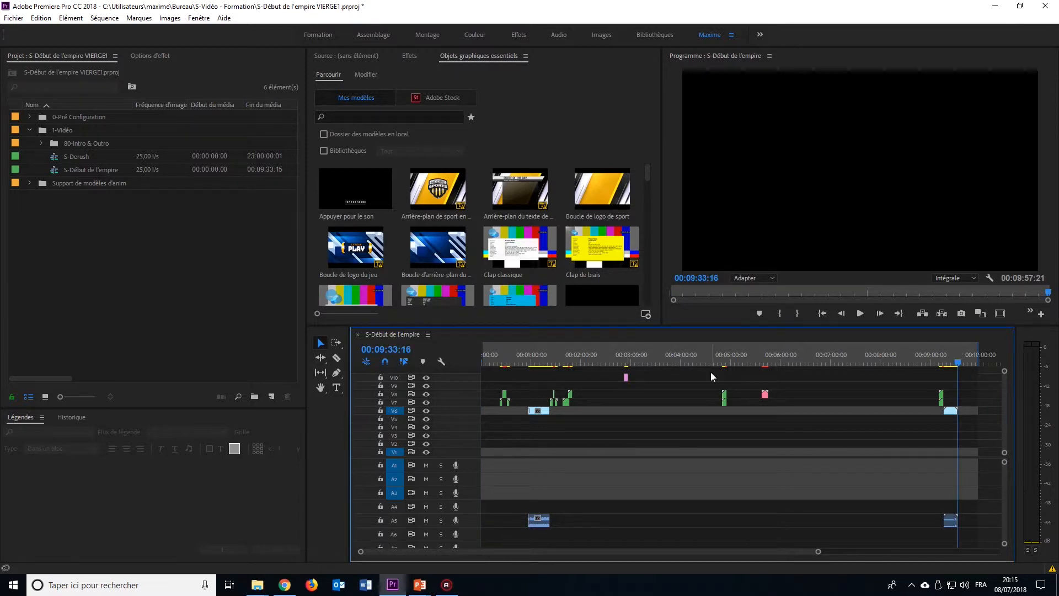
left_click(482, 363)
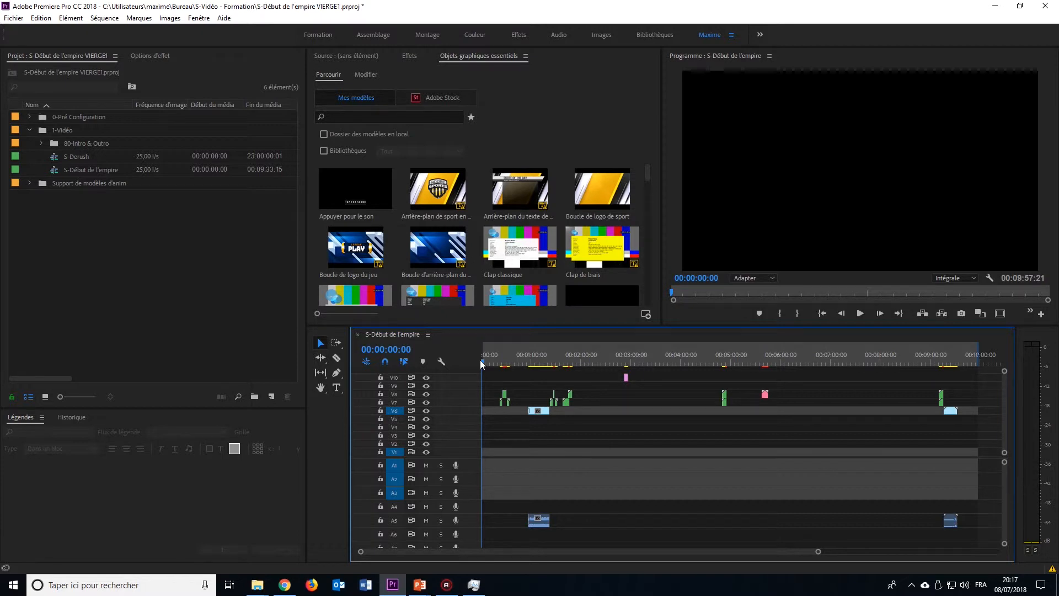
left_click_drag(482, 362, 579, 362)
key("o")
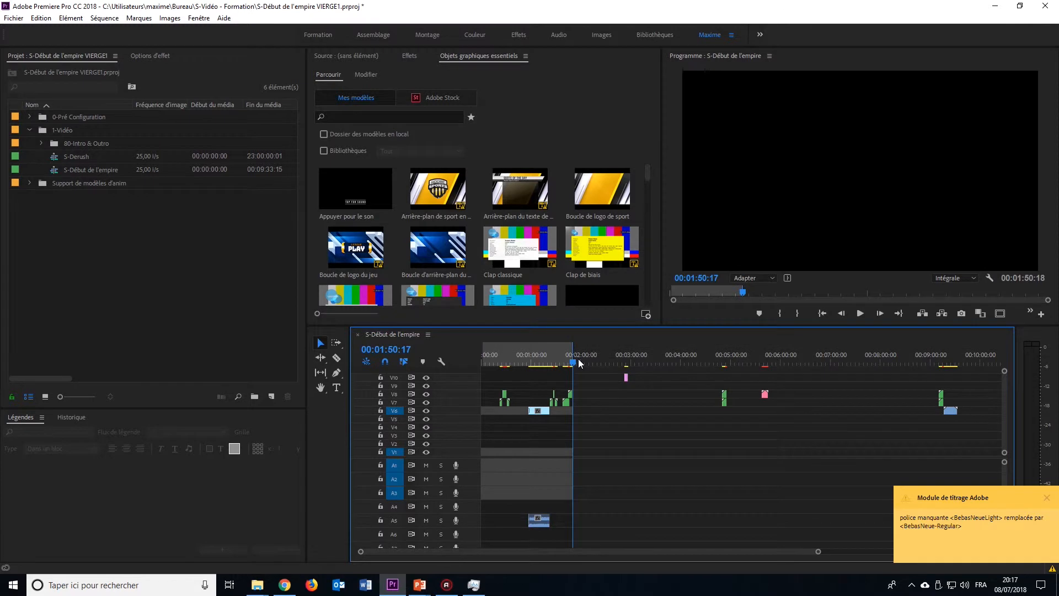
- Send the marked range to the export queue with the YouTube 1080p HD - Version Max preset, then switch to Adobe Media Encoder and maximise it
left_click(6, 21)
mouse_move(92, 350)
left_click(216, 350)
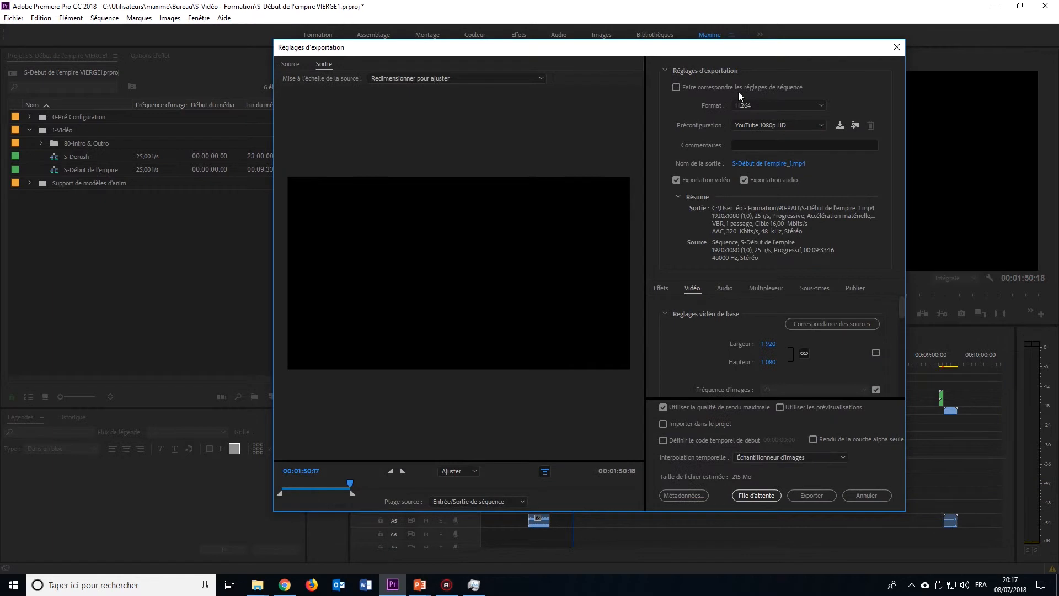
left_click(756, 125)
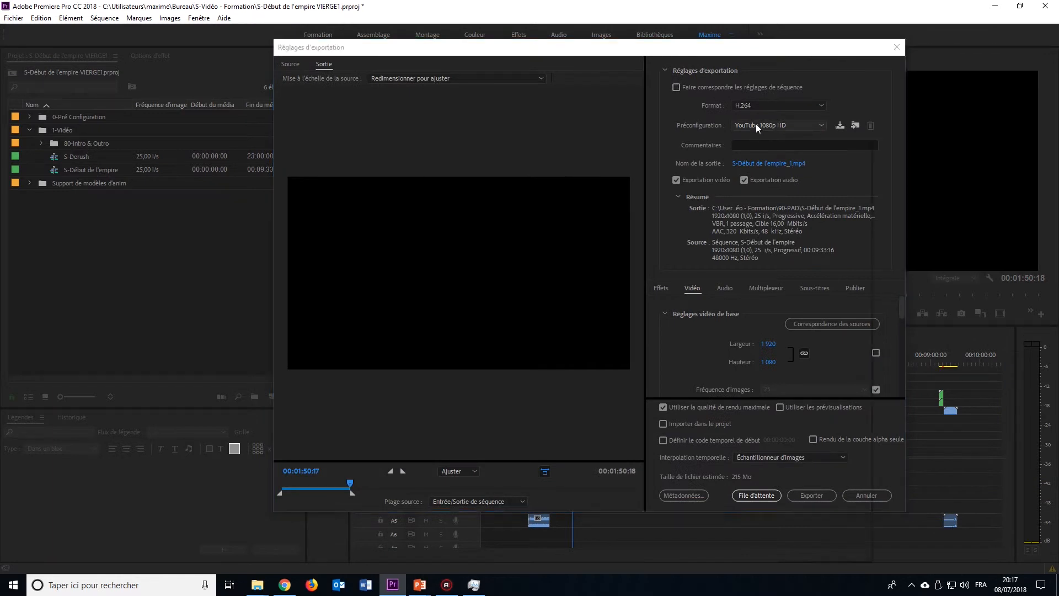
left_click(760, 151)
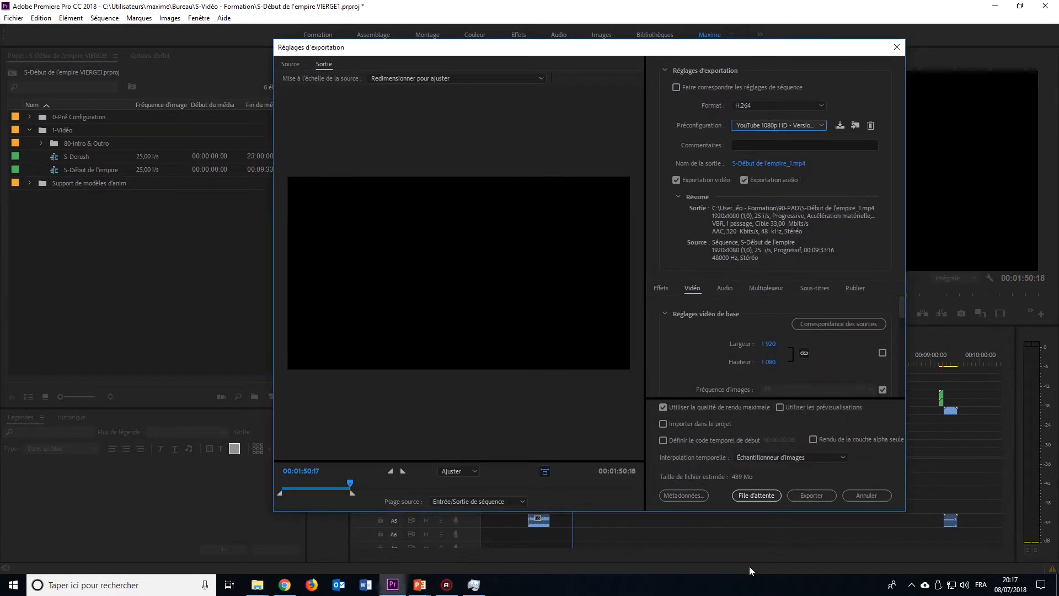
left_click(761, 496)
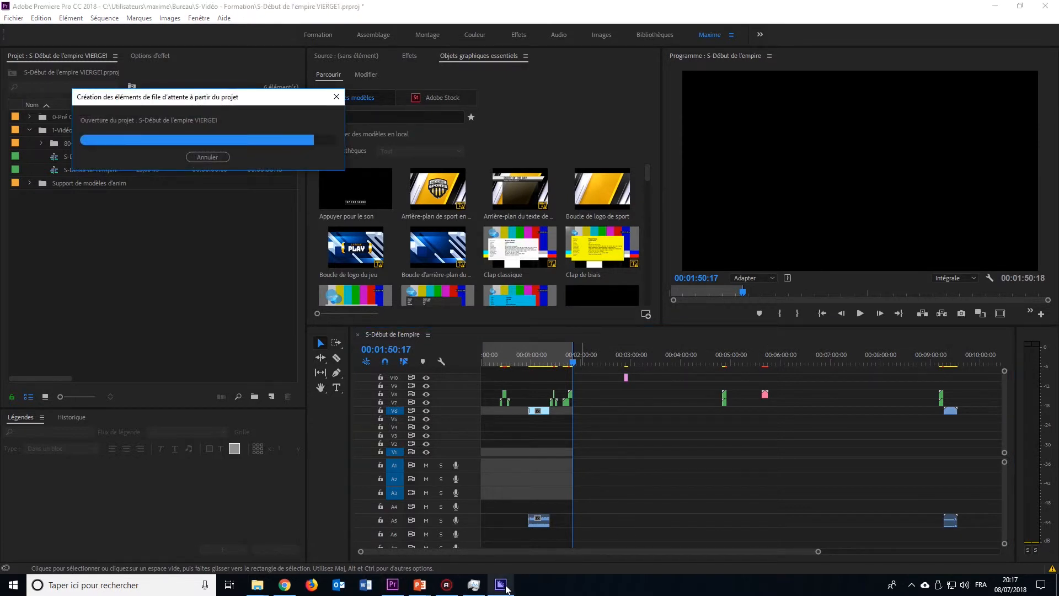
mouse_move(506, 588)
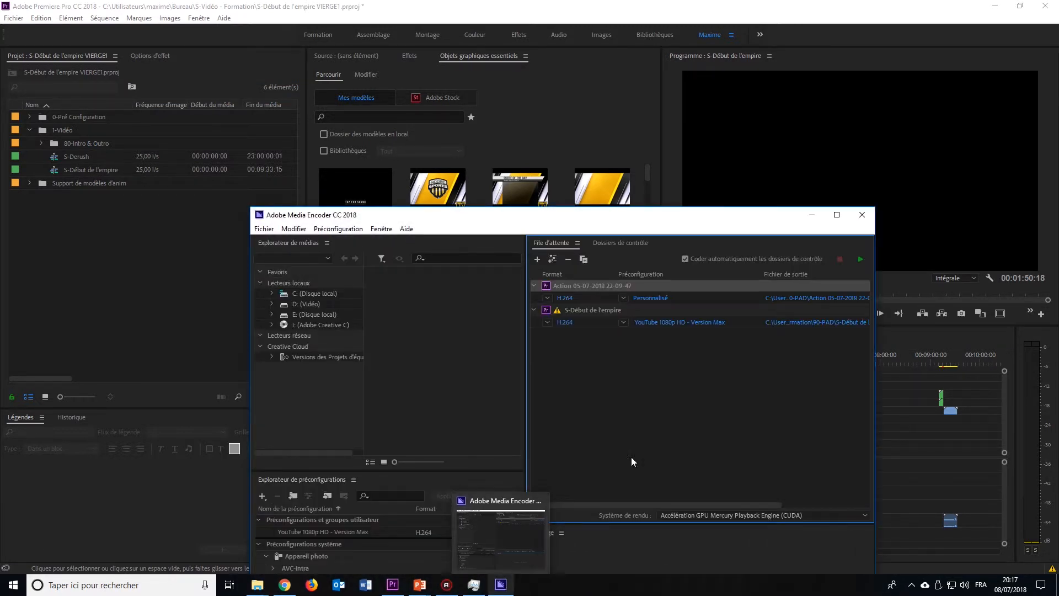
double_click(786, 218)
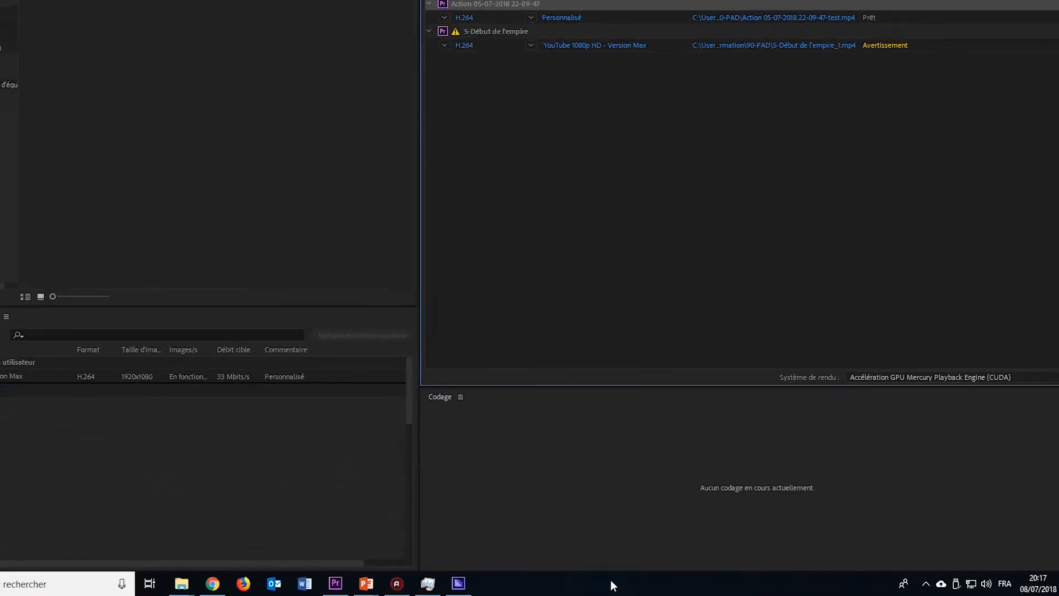
- Open the Windows Task Manager, maximise it and select the Adobe Media Encoder process in the detailed list
right_click(638, 584)
left_click(669, 534)
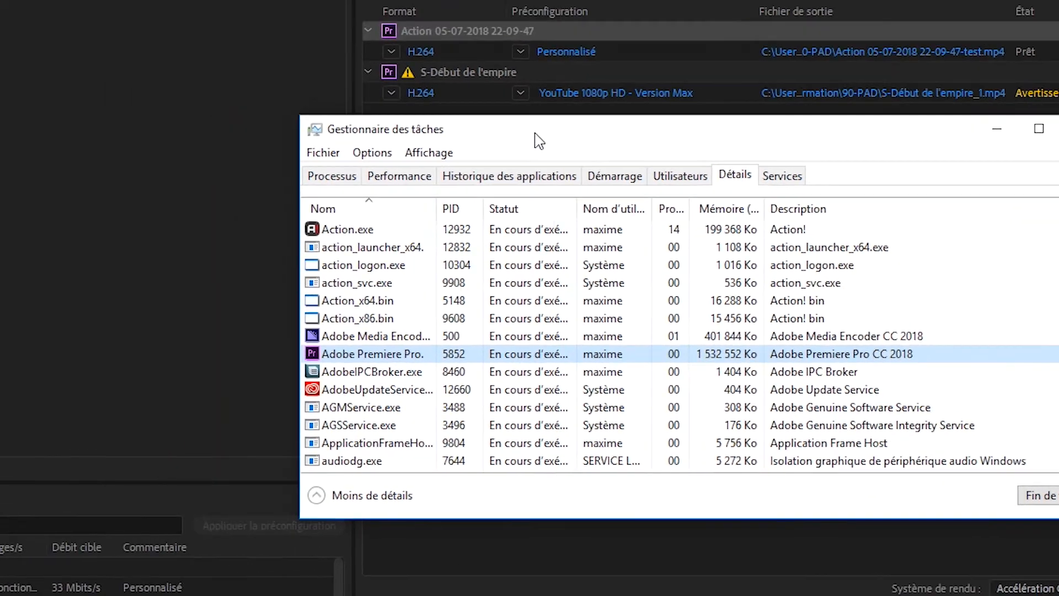
double_click(535, 134)
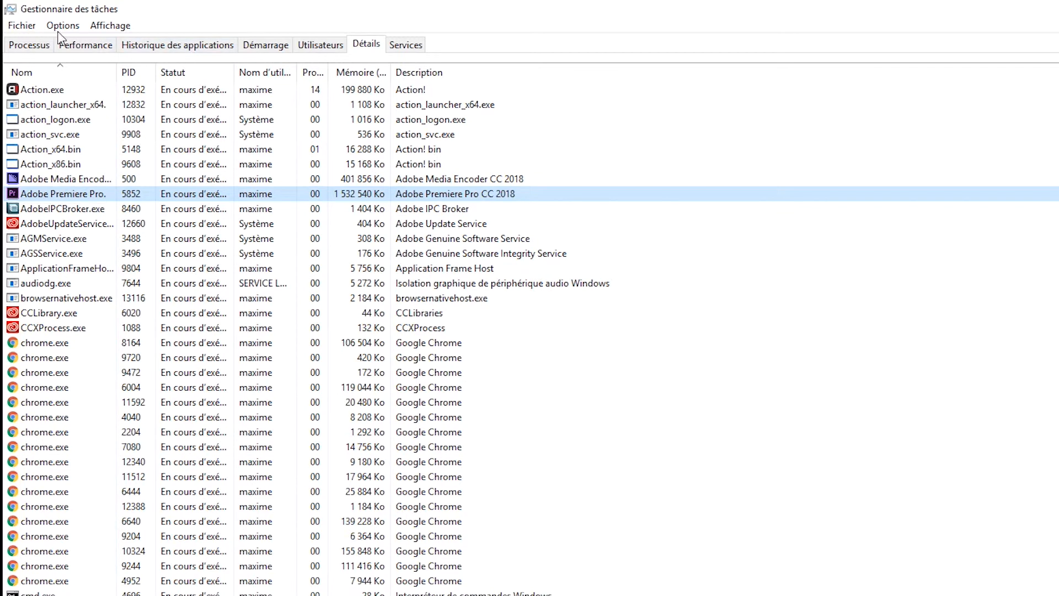
left_click(88, 182)
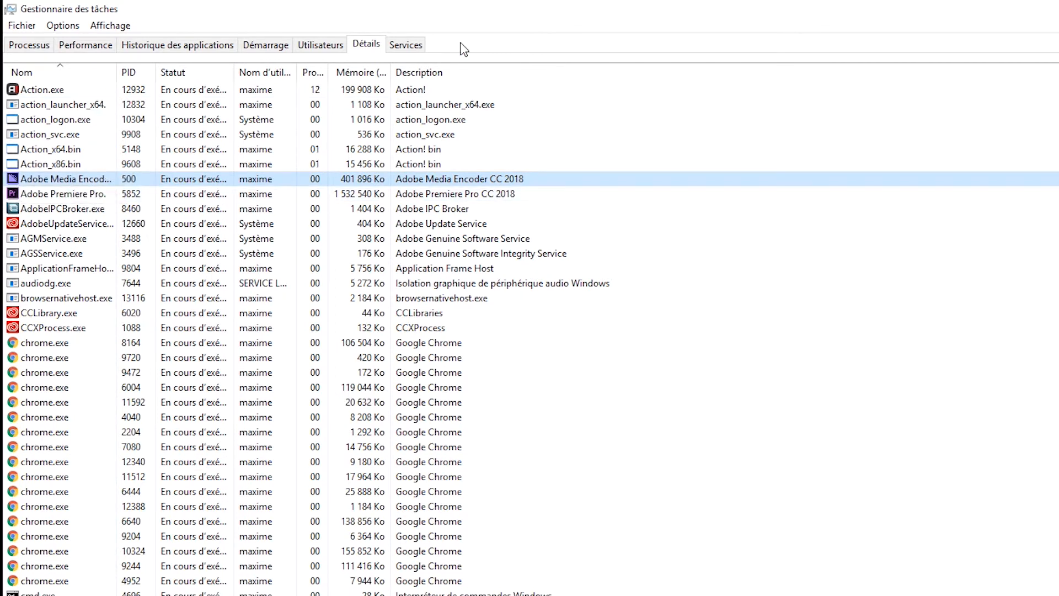
- Expand Adobe Premiere Pro CC 2018 in the list of running processes and go to the details of its main process
left_click(83, 46)
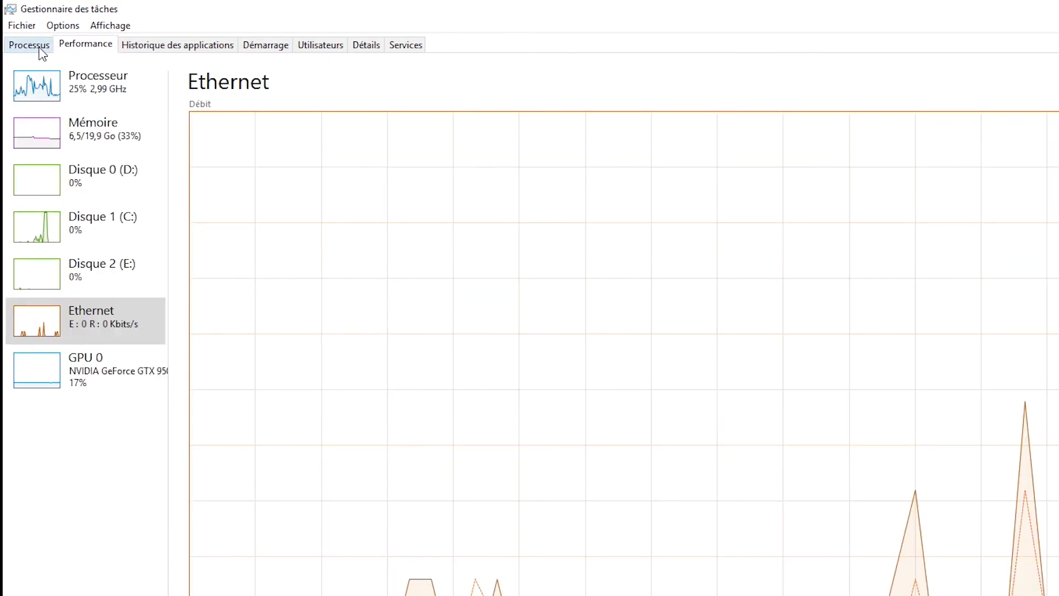
left_click(40, 46)
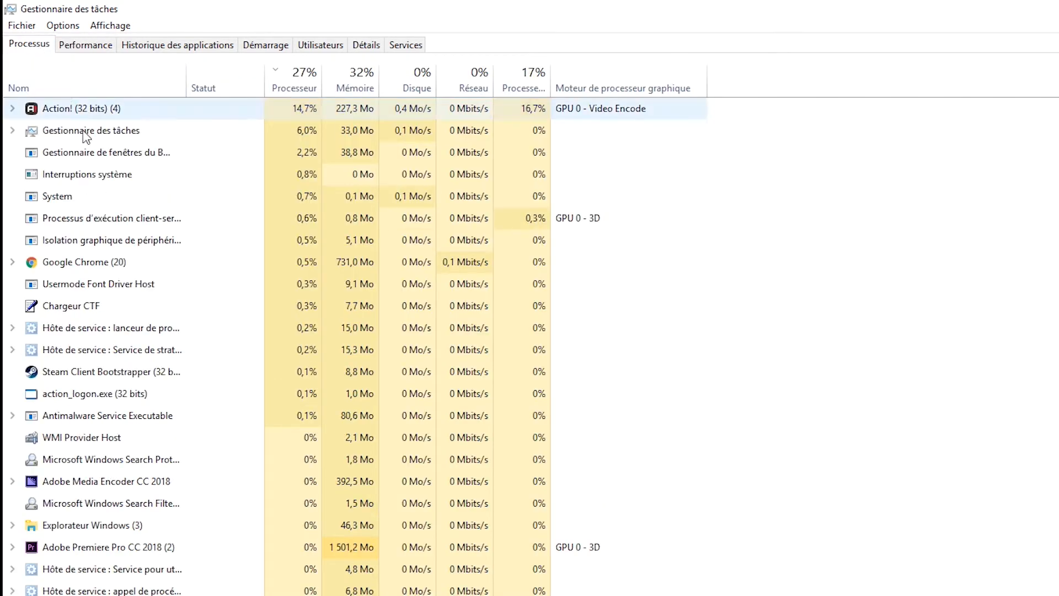
left_click(109, 547)
right_click(109, 547)
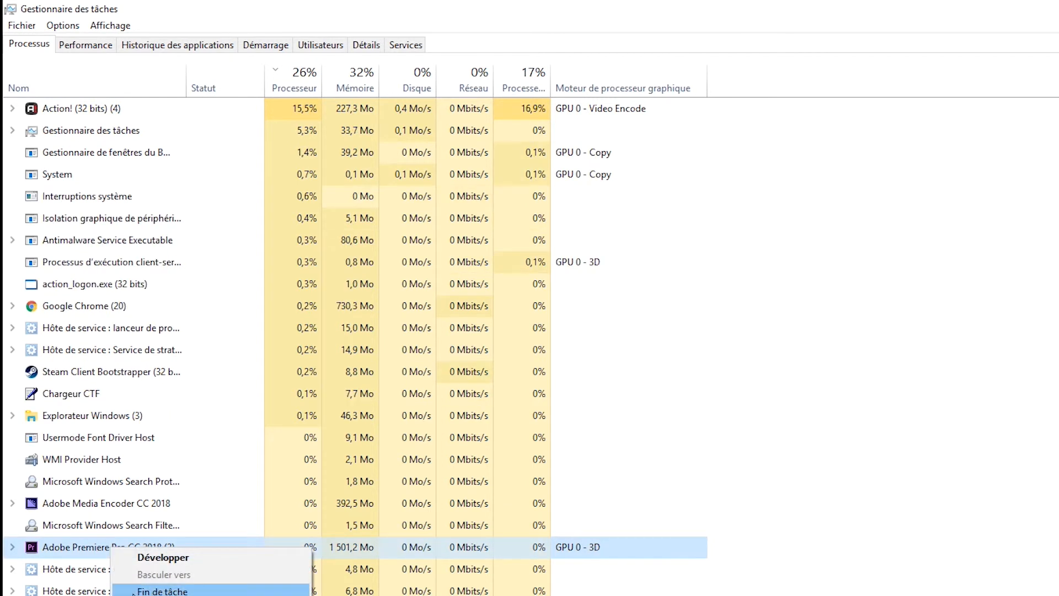
left_click(12, 548)
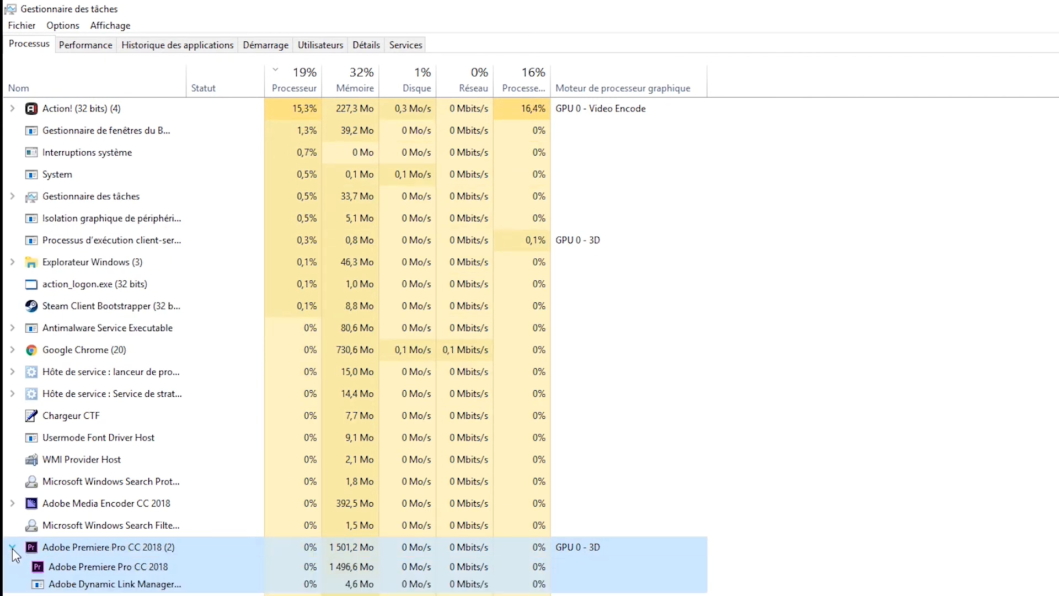
left_click(118, 567)
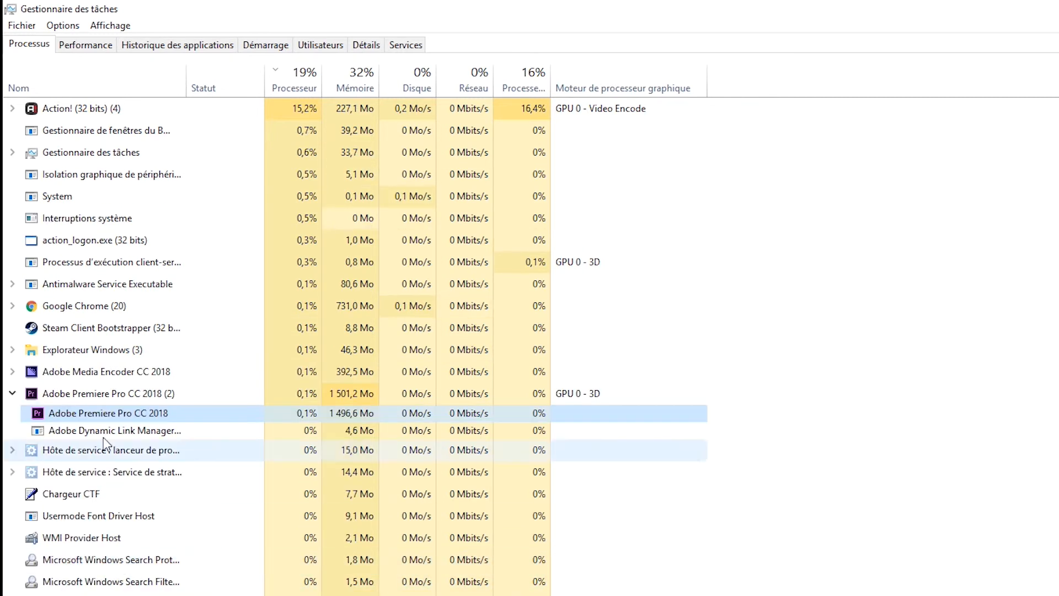
right_click(141, 368)
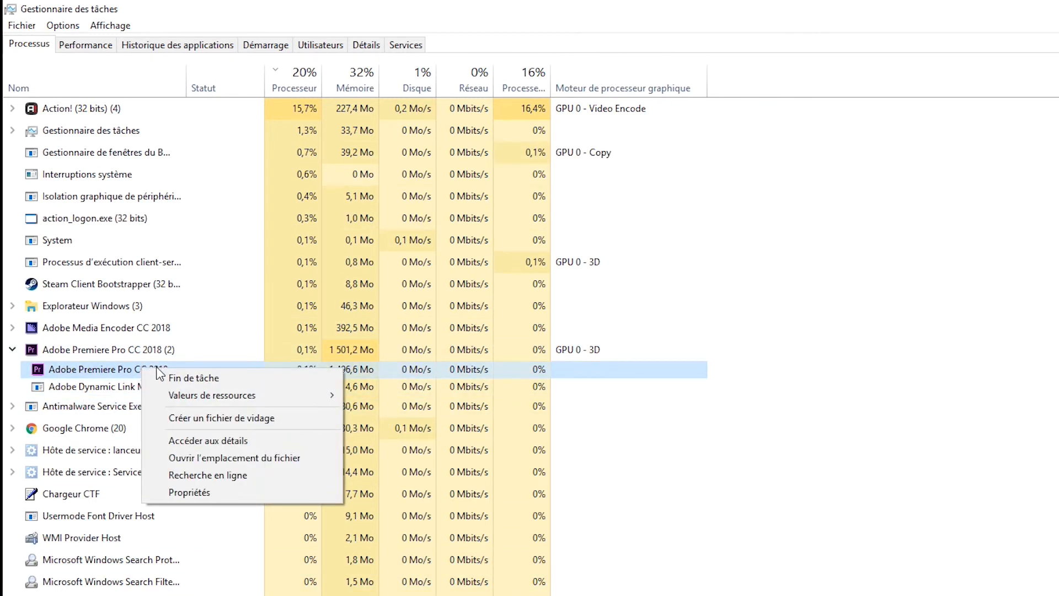
left_click(265, 439)
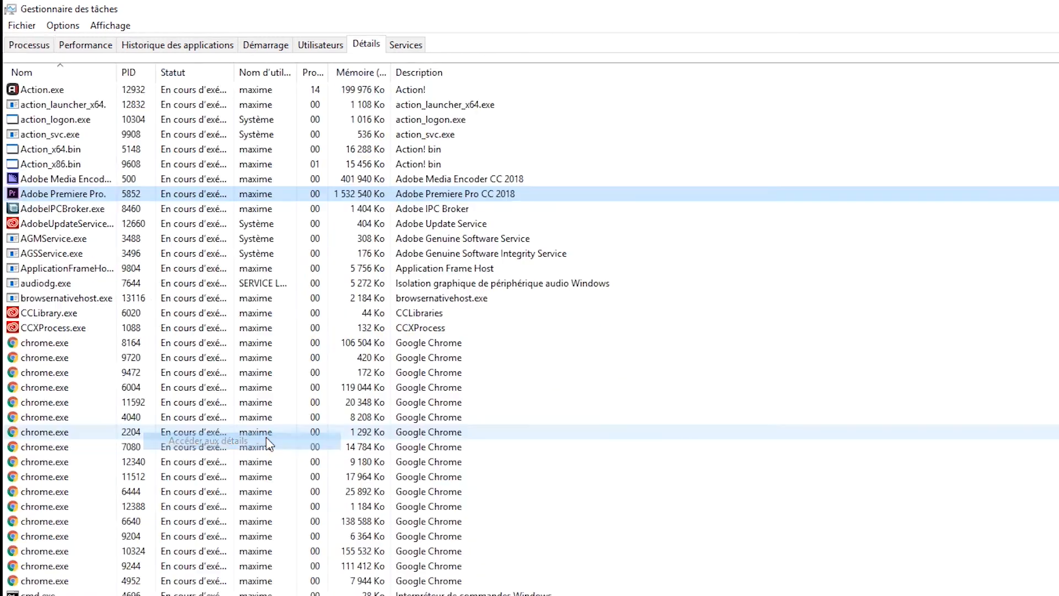
- Review the priority options of the Adobe Media Encoder process and set its processor affinity to all processors
left_click(90, 181)
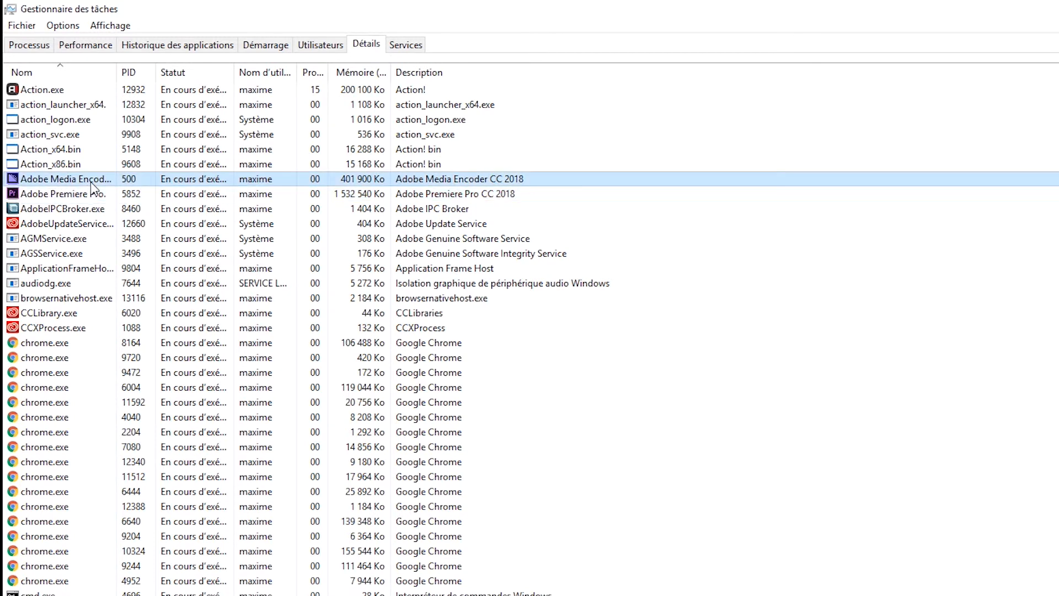
right_click(92, 181)
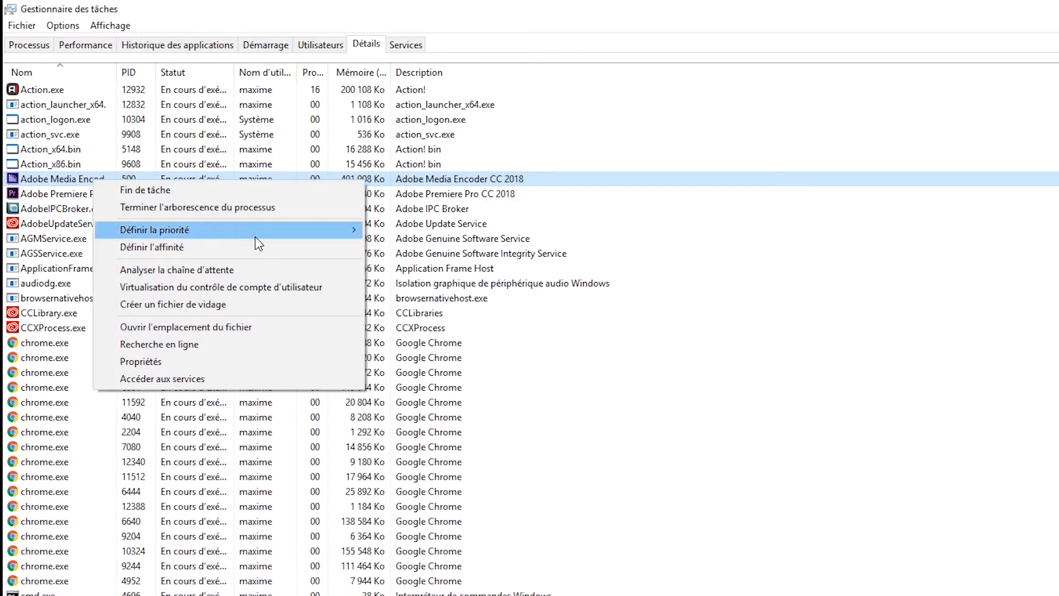
mouse_move(258, 243)
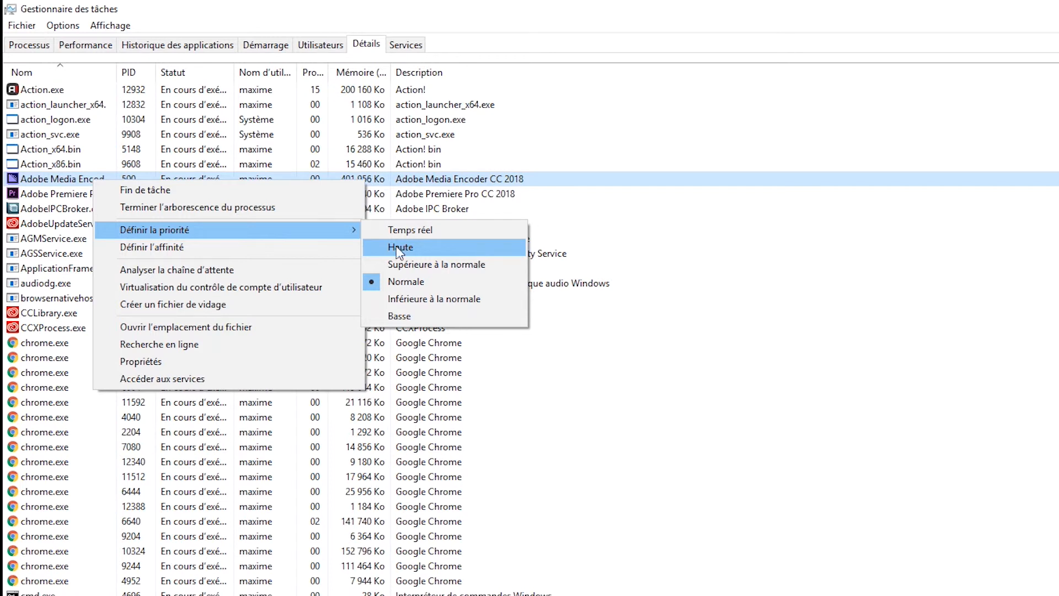
left_click(288, 243)
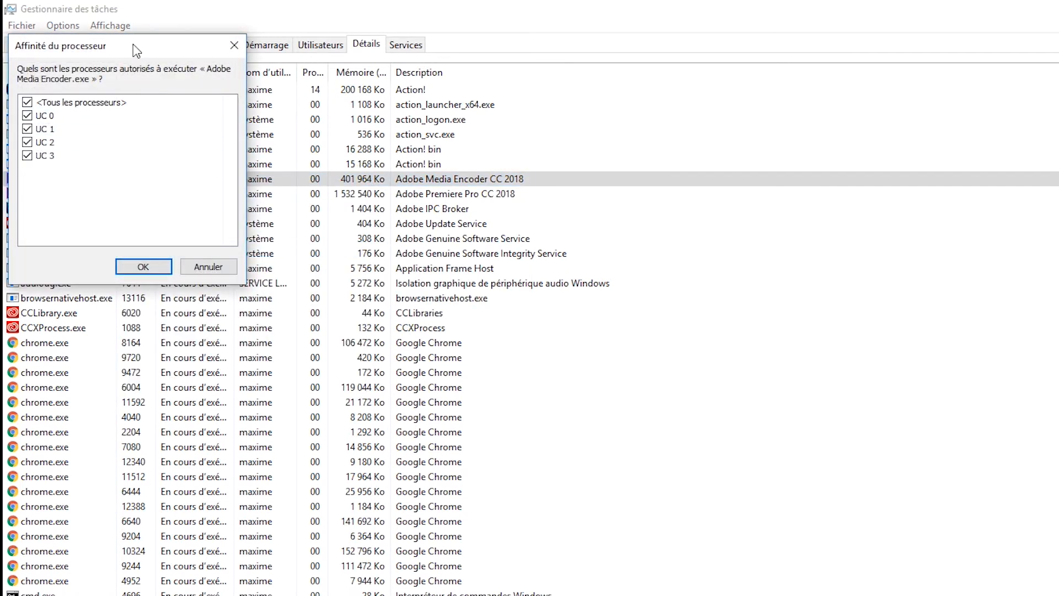
left_click_drag(136, 47, 1024, 237)
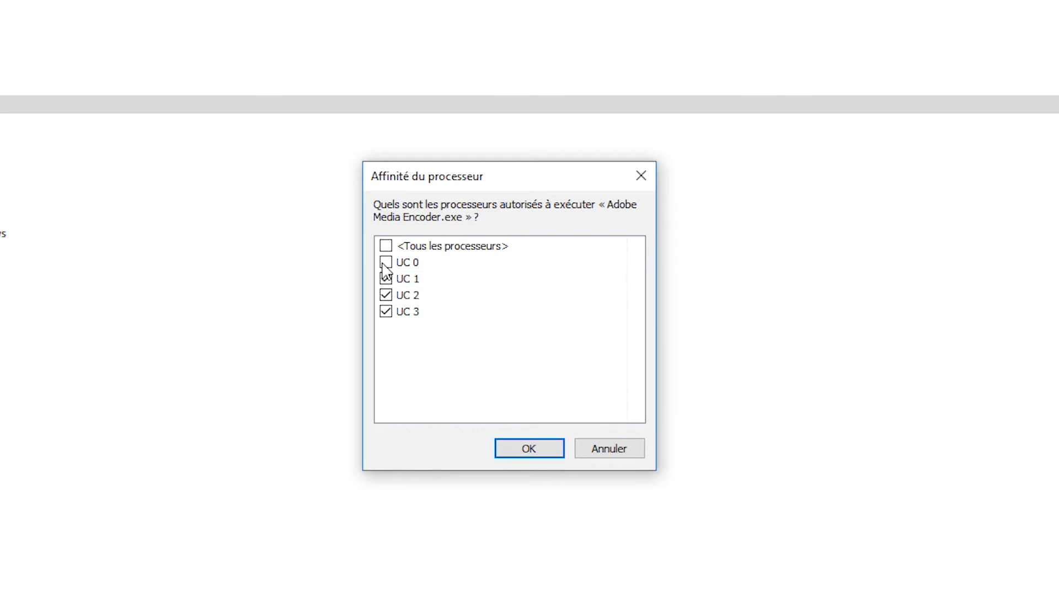
left_click(386, 246)
left_click(557, 444)
- Open the available actions for the Adobe Premiere Pro process
left_click(34, 136)
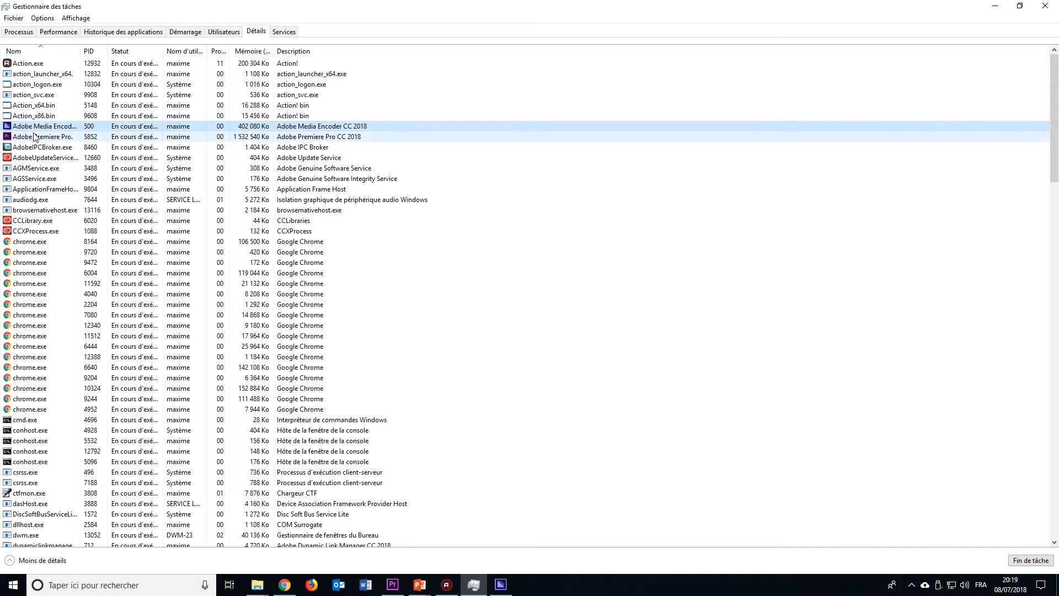
right_click(34, 138)
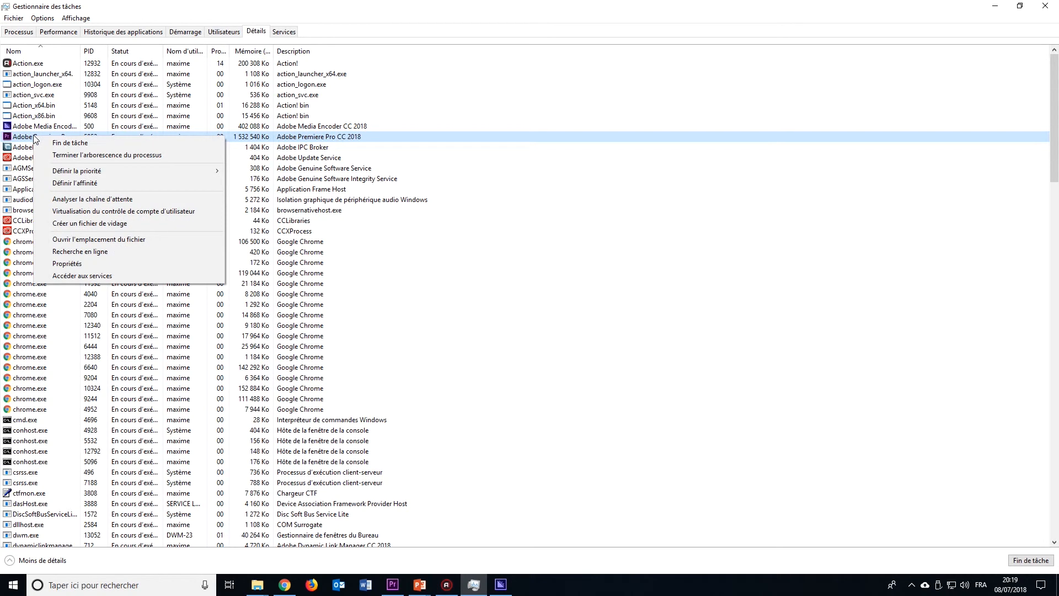